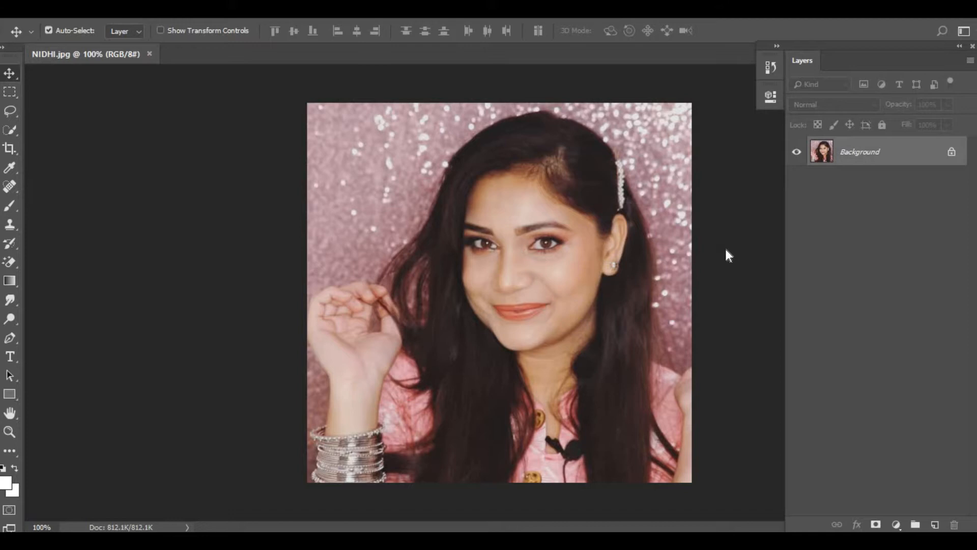
Create an 850 × 650 px, 72 ppi RGB document with black background contents and convert its Background into an editable layer.
left_click(32, 11)
left_click(41, 25)
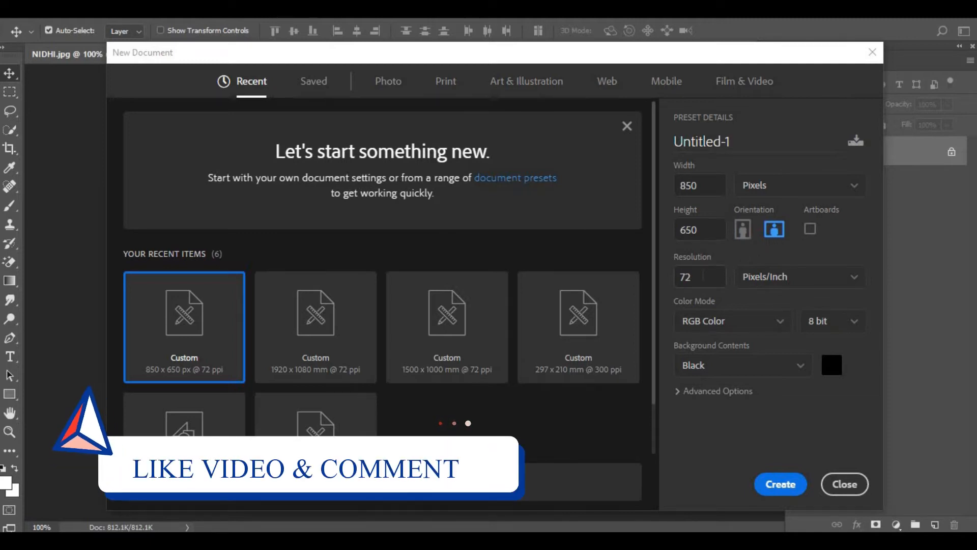
left_click(772, 330)
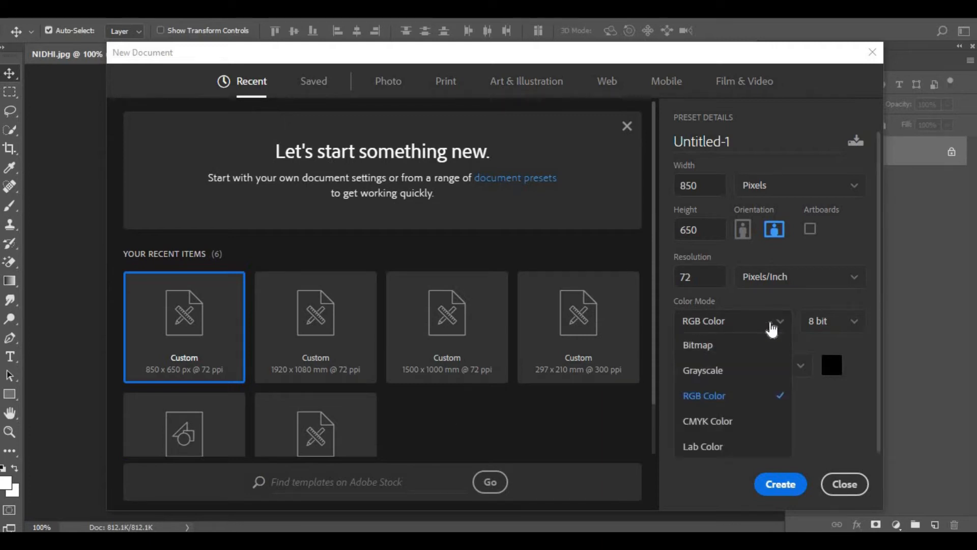
left_click(771, 329)
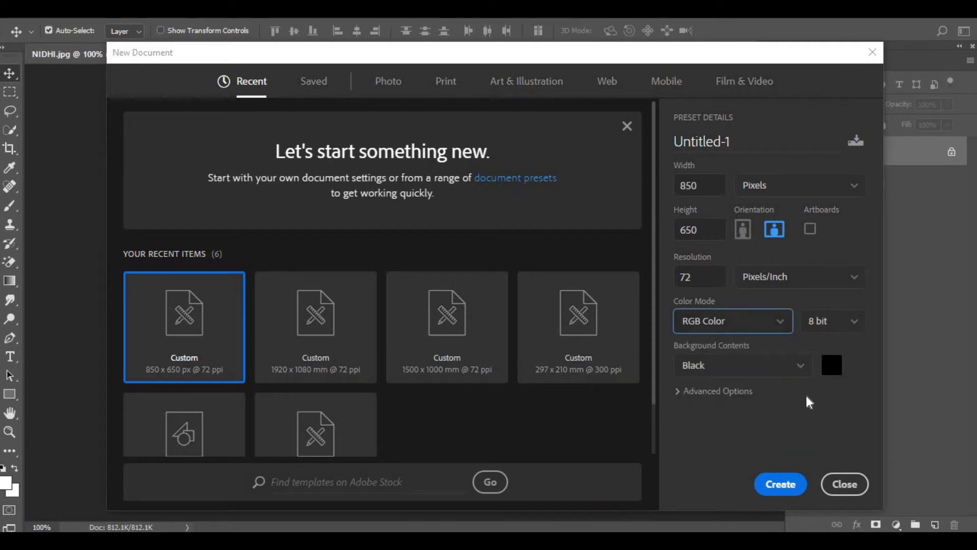
left_click(799, 367)
left_click(799, 366)
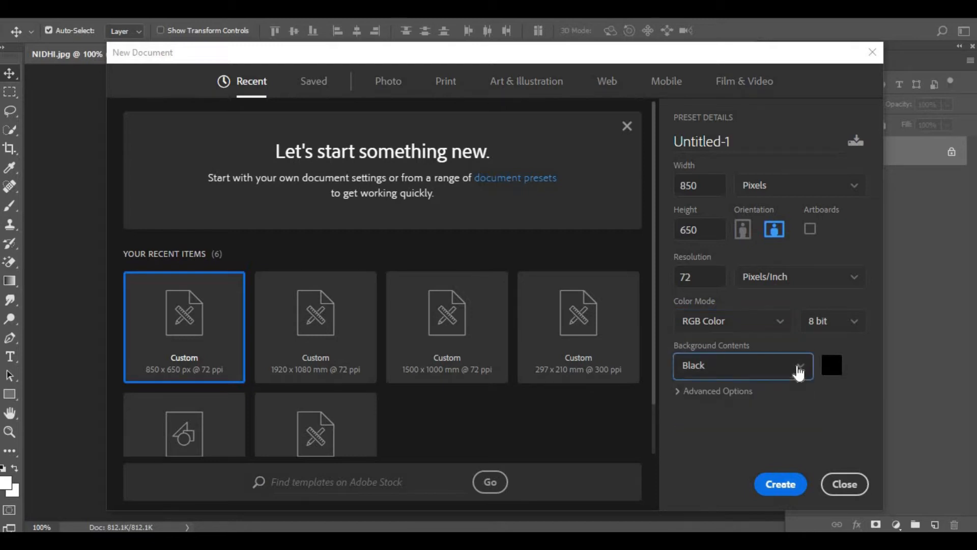
left_click(798, 368)
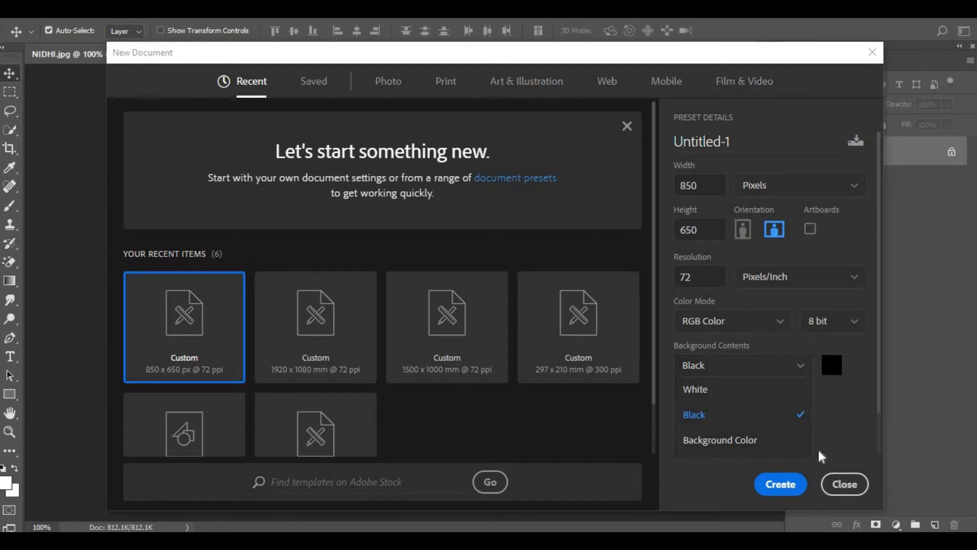
left_click(797, 485)
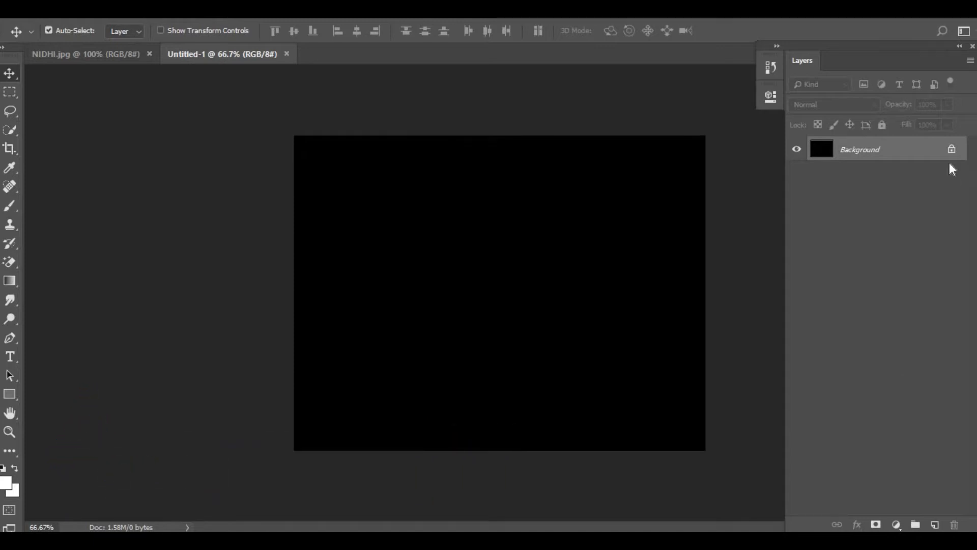
double_click(918, 155)
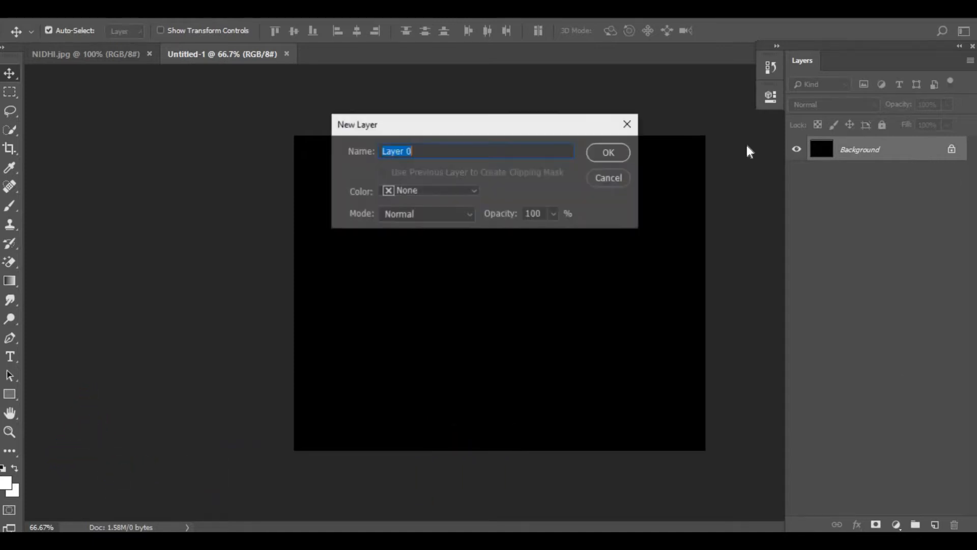
left_click(623, 150)
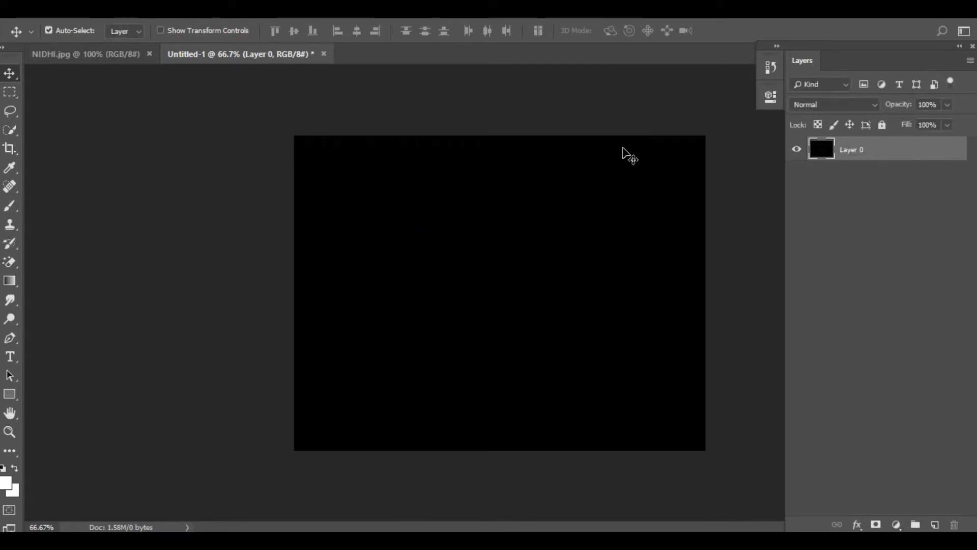
Add a white horizontal letter "L" in Franklin Gothic Heavy at 350 pt and place it in the canvas's left half, around mid-height.
left_click(11, 359)
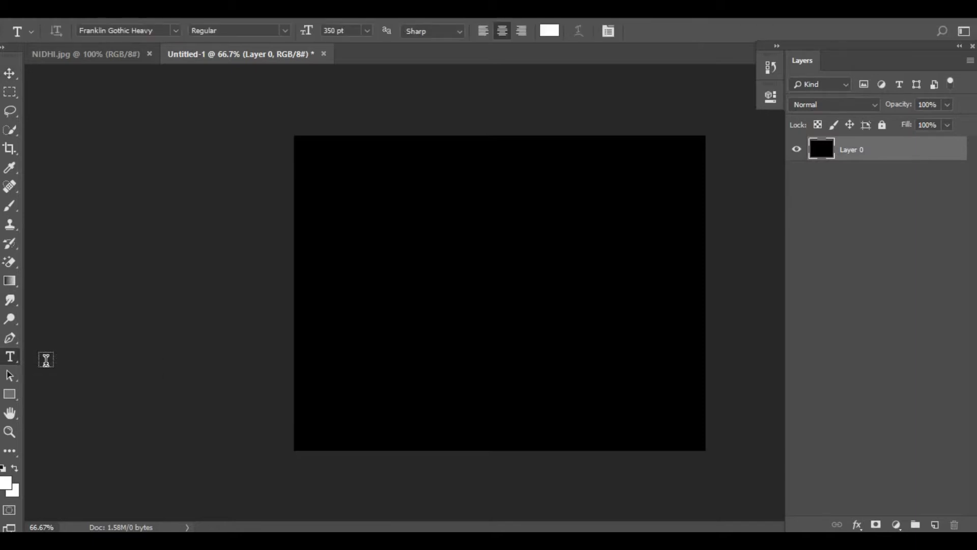
right_click(10, 358)
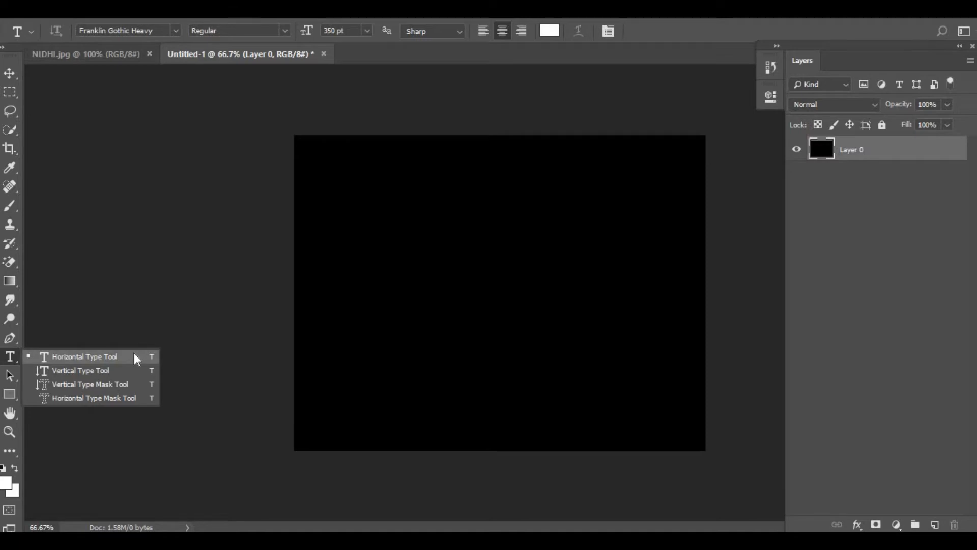
left_click(135, 356)
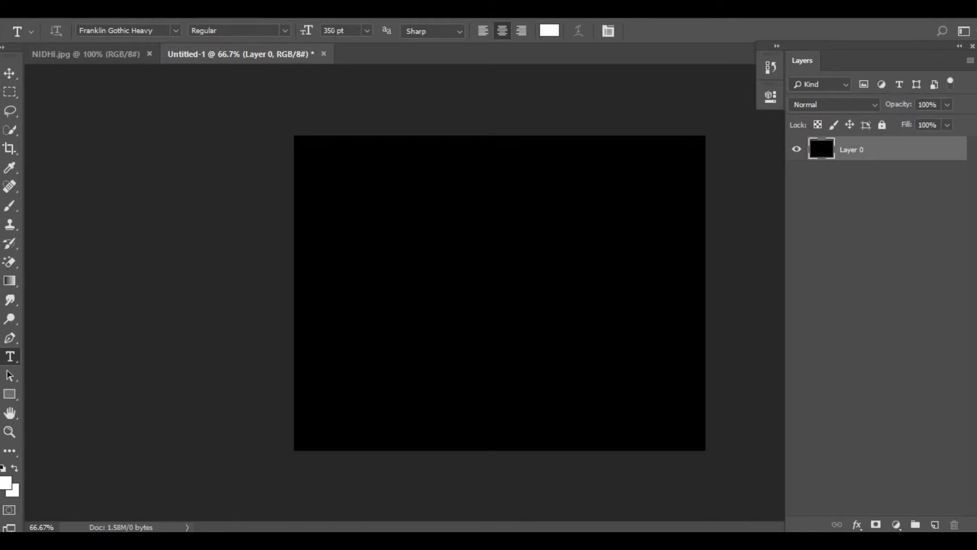
left_click(556, 35)
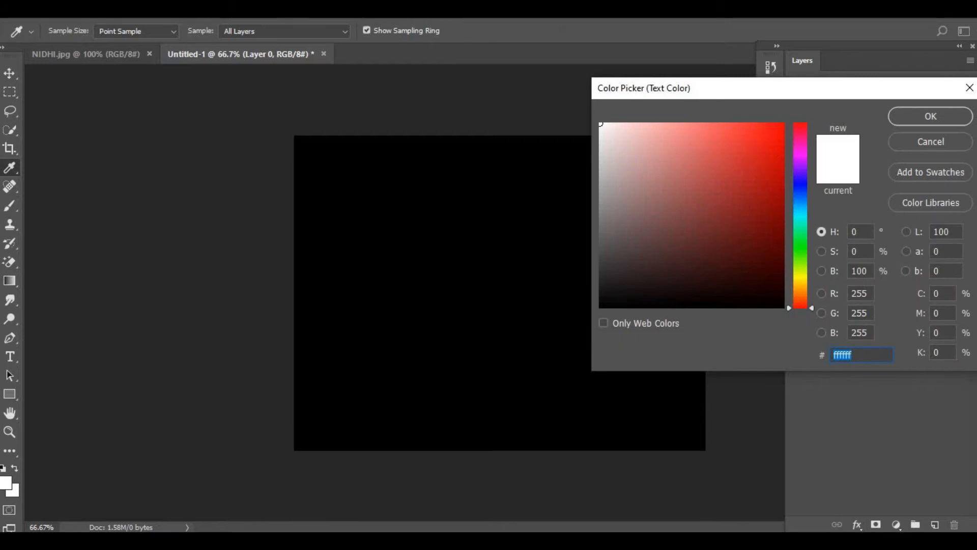
left_click(967, 119)
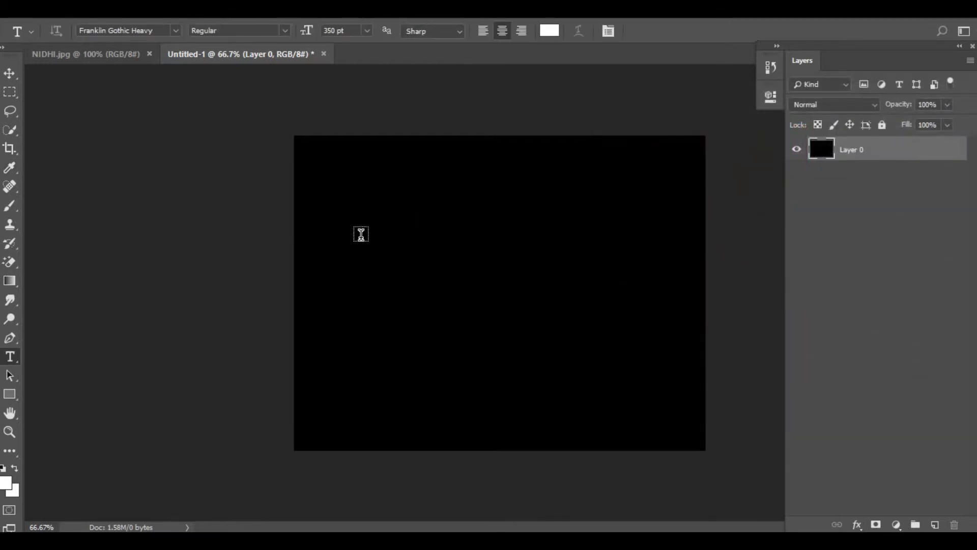
left_click(361, 234)
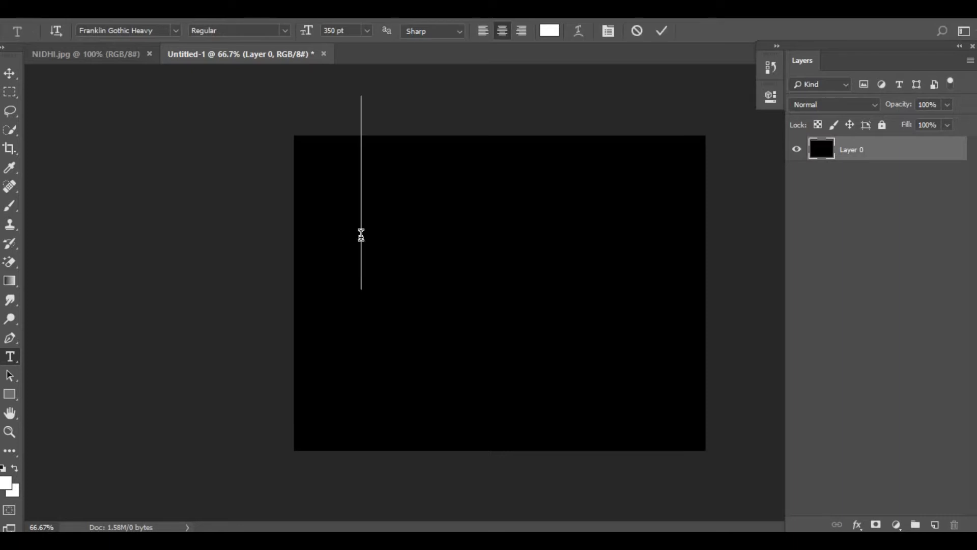
type("L")
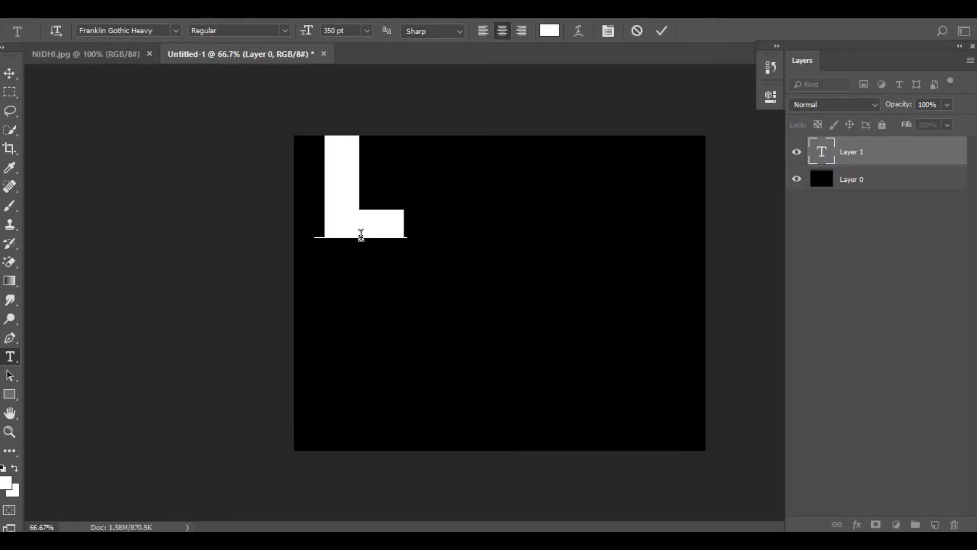
left_click(7, 74)
left_click_drag(343, 216, 391, 336)
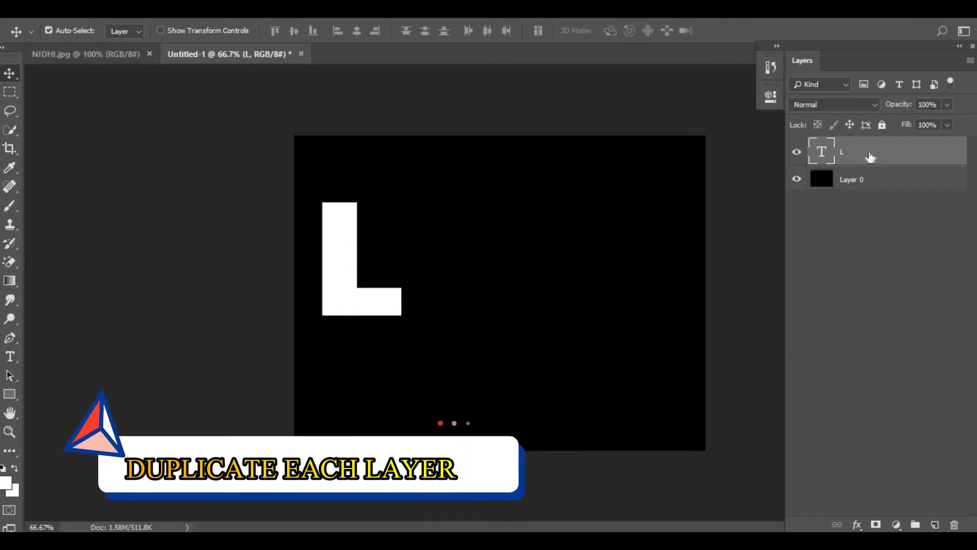
Duplicate the "L" text layer and change the copy's letter to "A".
key("ctrl+j")
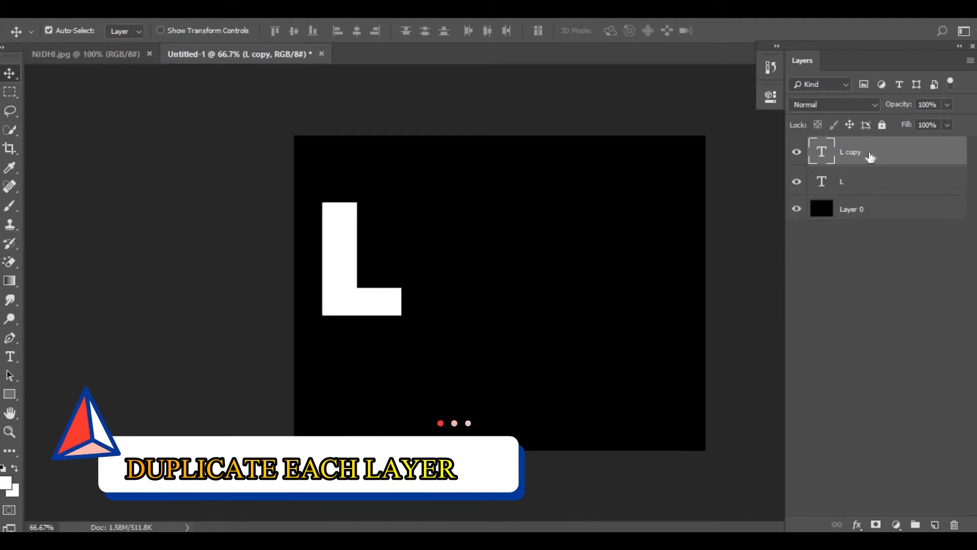
right_click(885, 183)
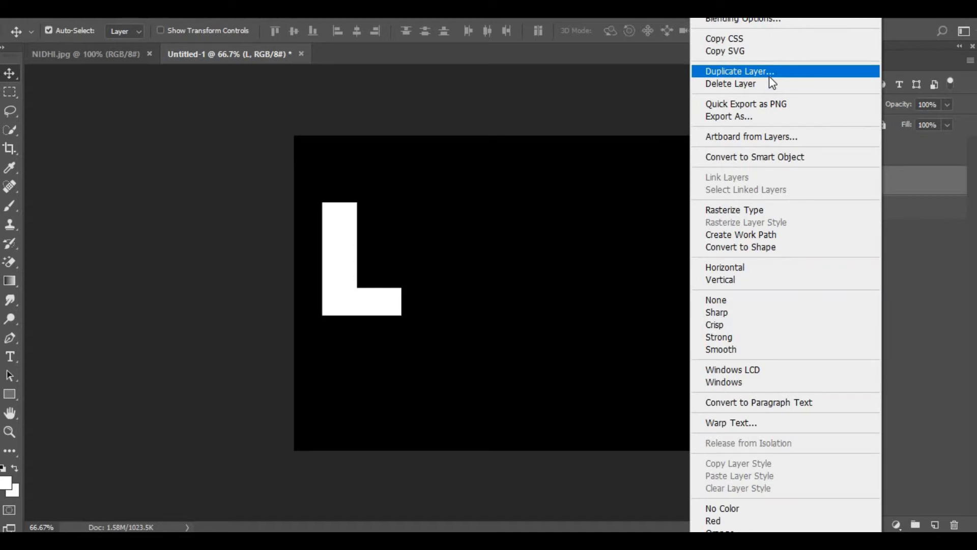
left_click(902, 152)
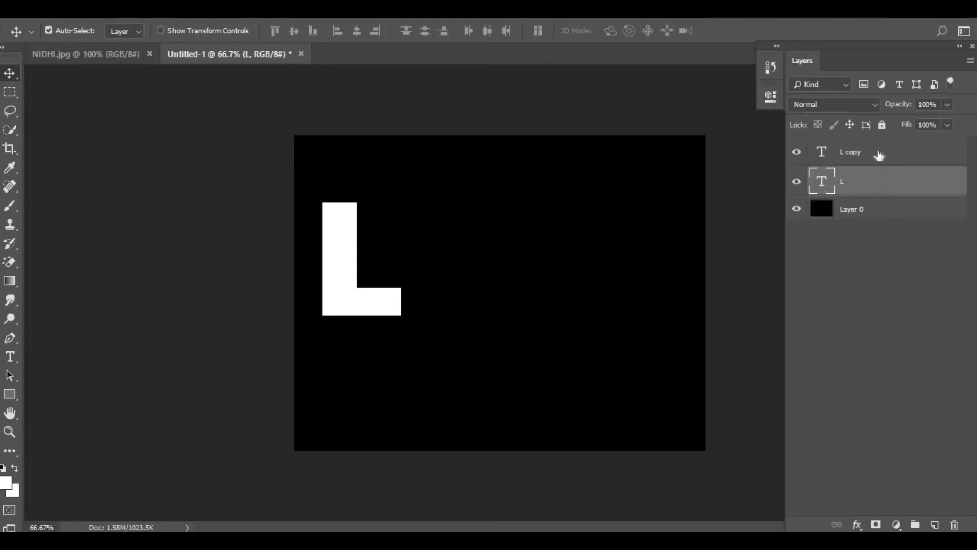
left_click(879, 155)
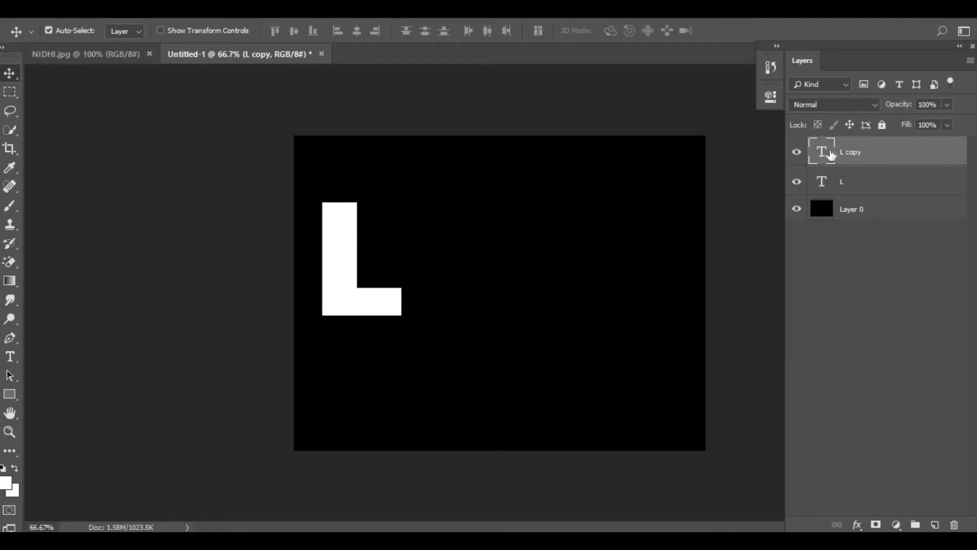
double_click(823, 154)
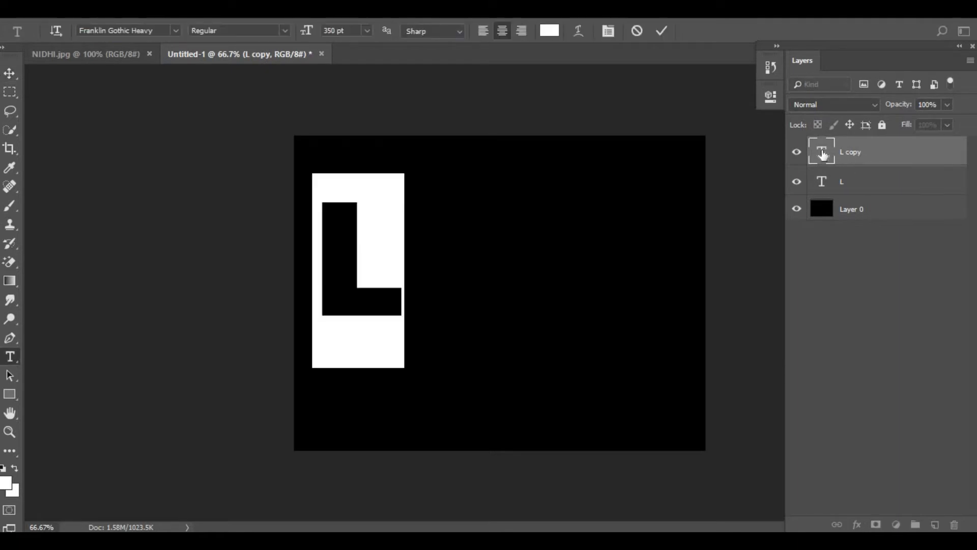
type("A")
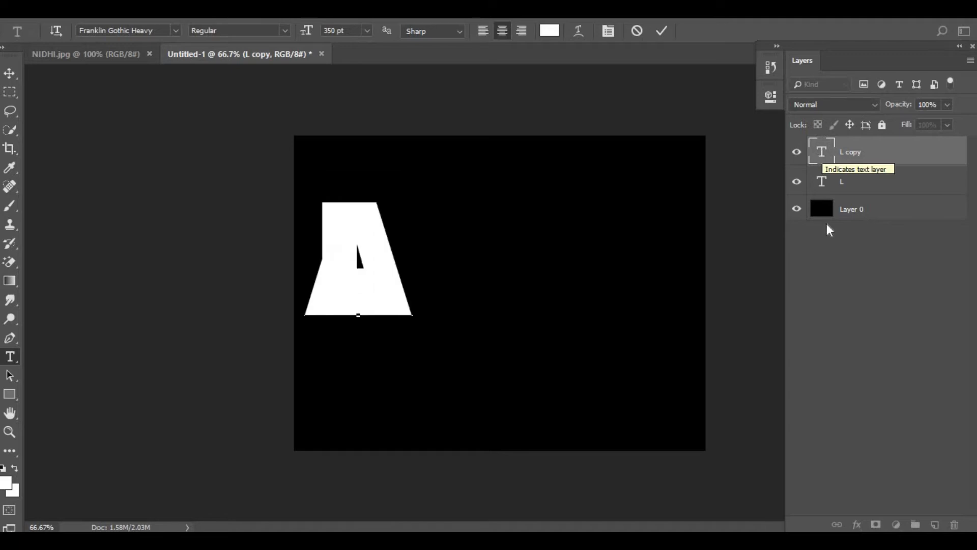
key("ctrl+Return")
key("v")
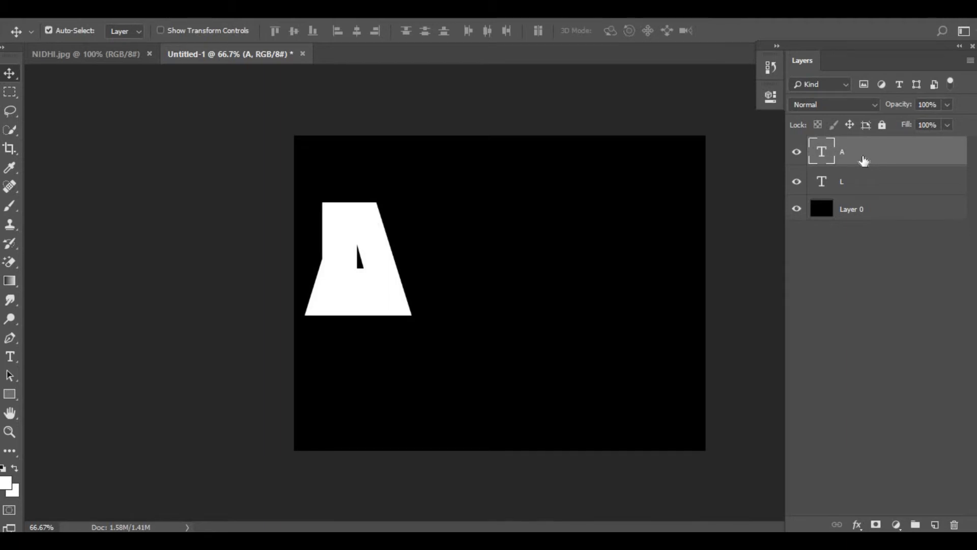
Duplicate the "A" text layer and replace the copy's letter with "R".
key("ctrl+j")
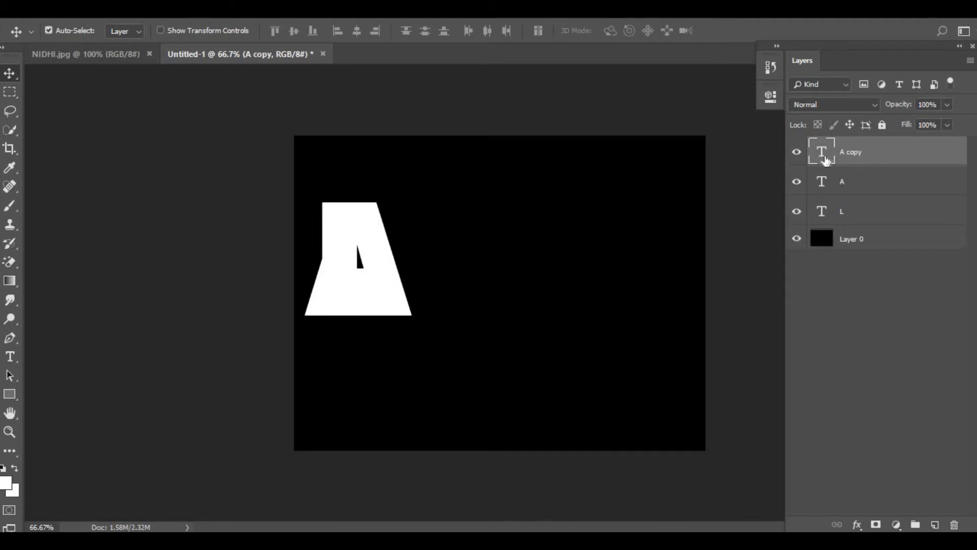
double_click(824, 158)
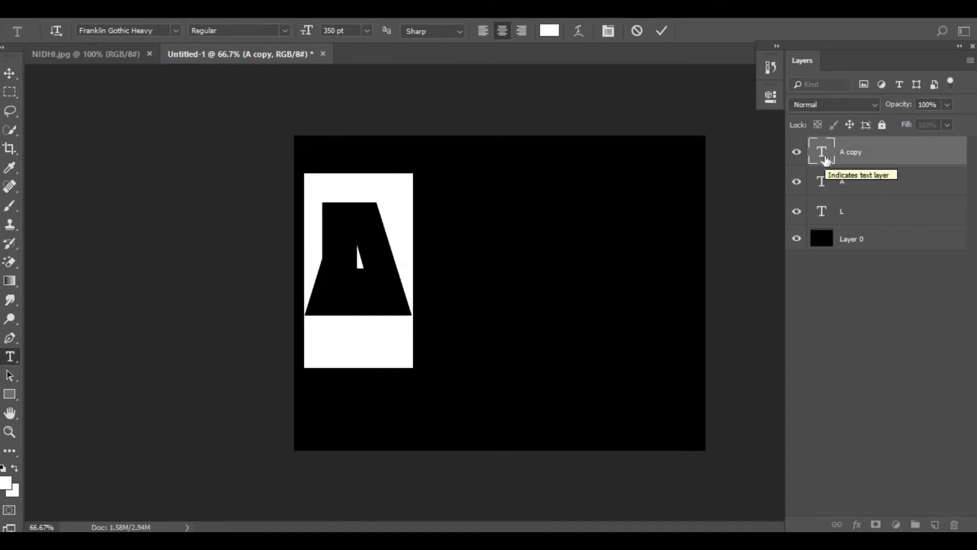
type("R")
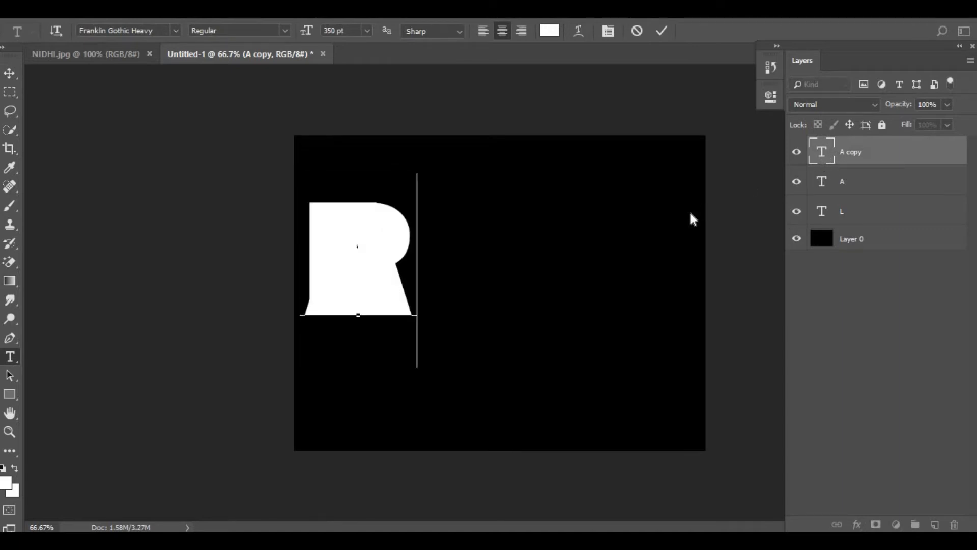
left_click(853, 162)
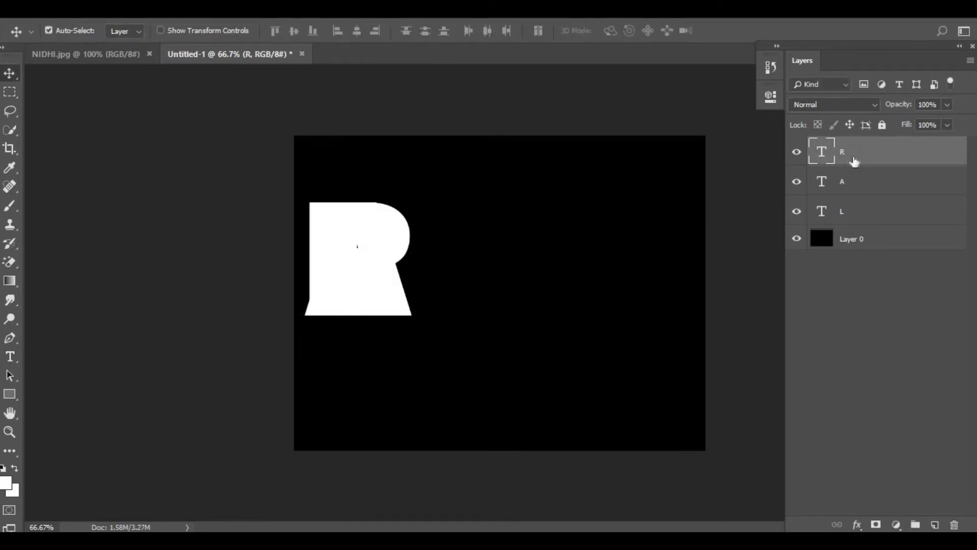
Duplicate the "R" text layer and replace the copy's letter with "U".
key("ctrl+j")
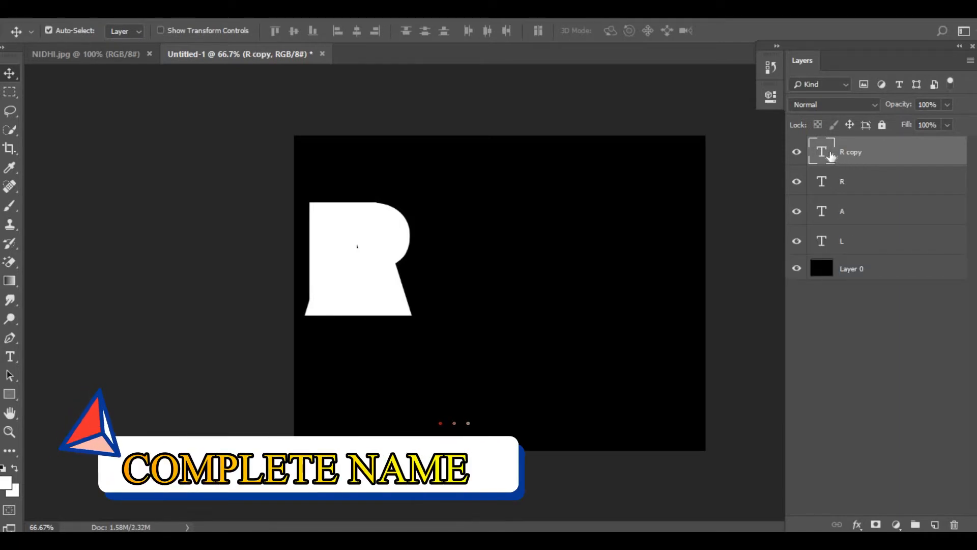
key("t")
key("Return")
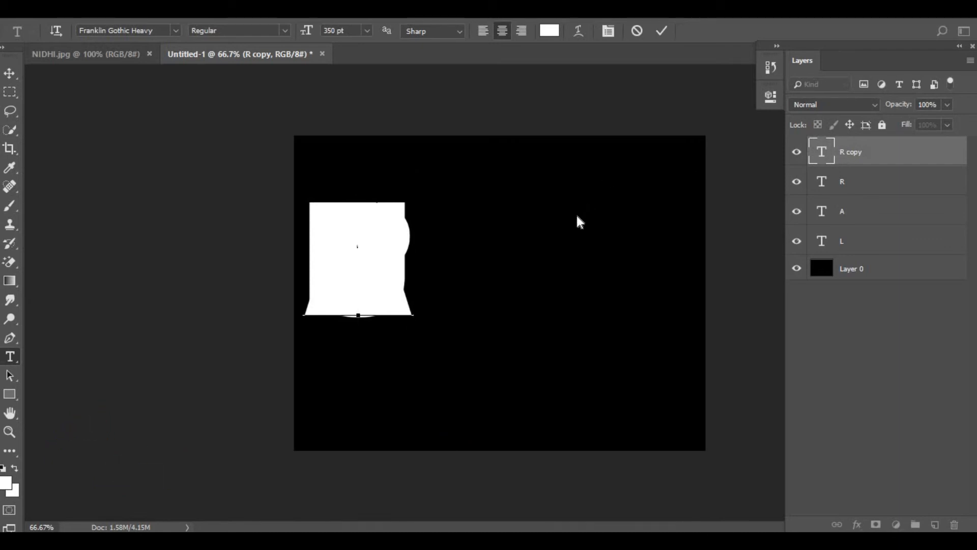
type("U")
key("ctrl+Return")
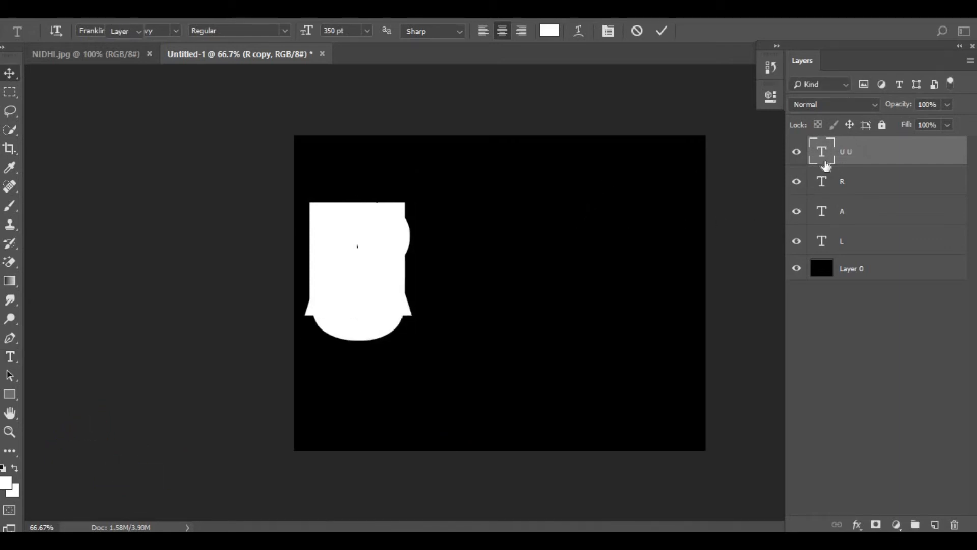
left_click(418, 301)
Duplicate the "U" text layer and change the copy's text to a second "A".
left_click(823, 156)
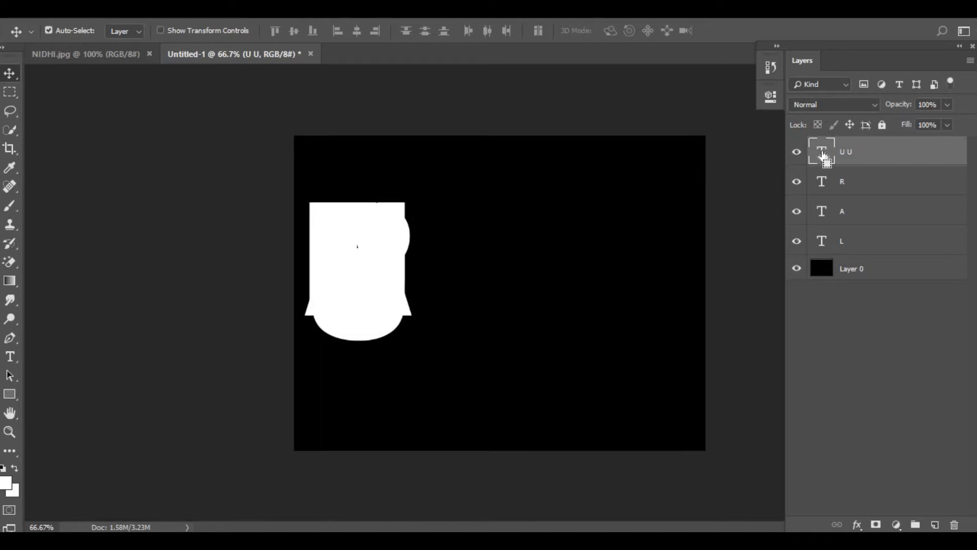
key("ctrl+j")
double_click(823, 155)
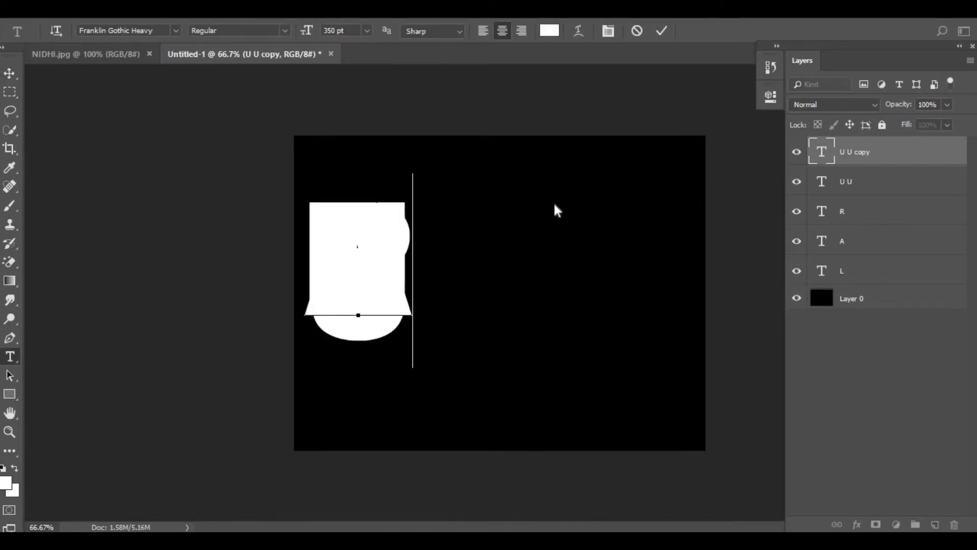
left_click(15, 76)
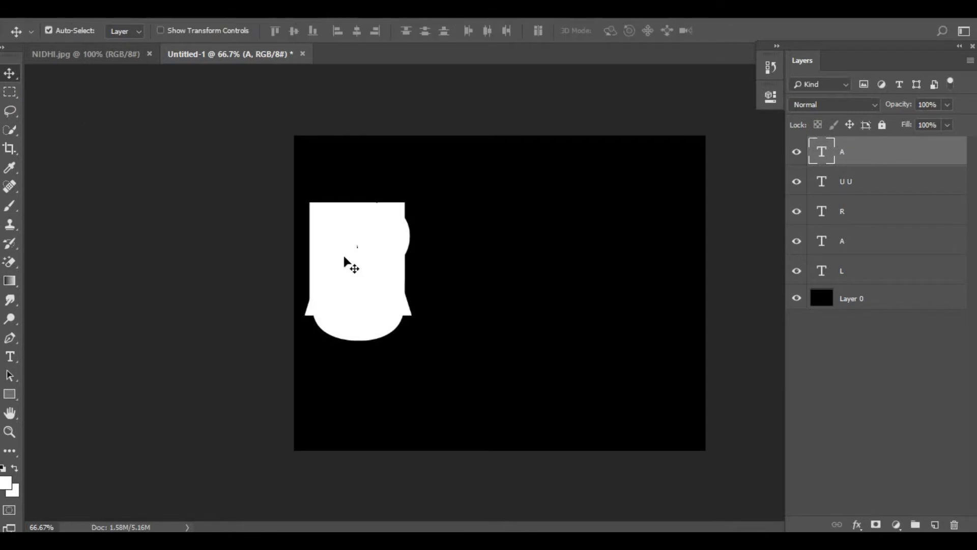
Spread the stacked letters apart: final "A" to the far right, "U" right of centre, "R" below the "L", and first "A" at the upper left-centre.
left_click_drag(361, 295, 637, 292)
left_click(860, 189)
left_click_drag(390, 250, 544, 305)
left_click(690, 270)
left_click(388, 247)
left_click_drag(362, 248, 406, 352)
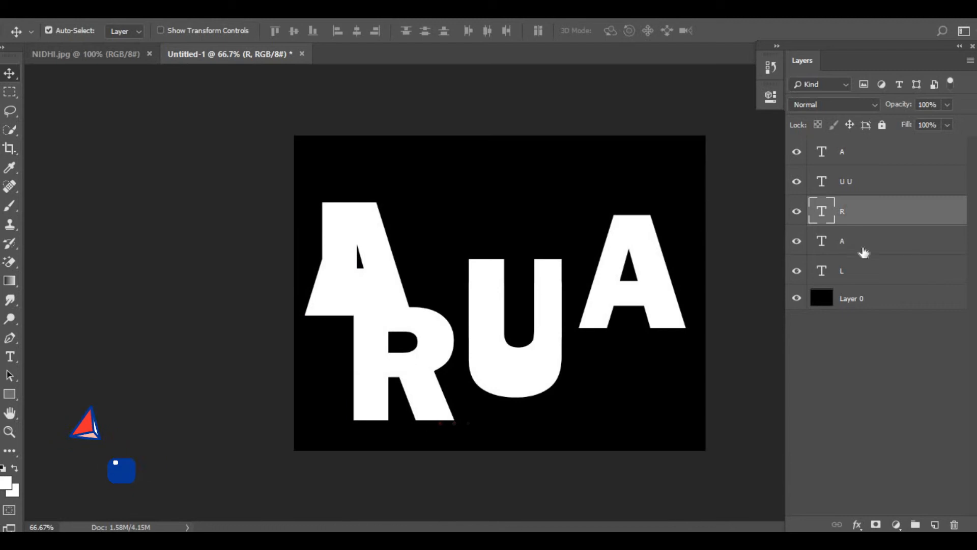
left_click(864, 252)
left_click_drag(371, 246, 432, 188)
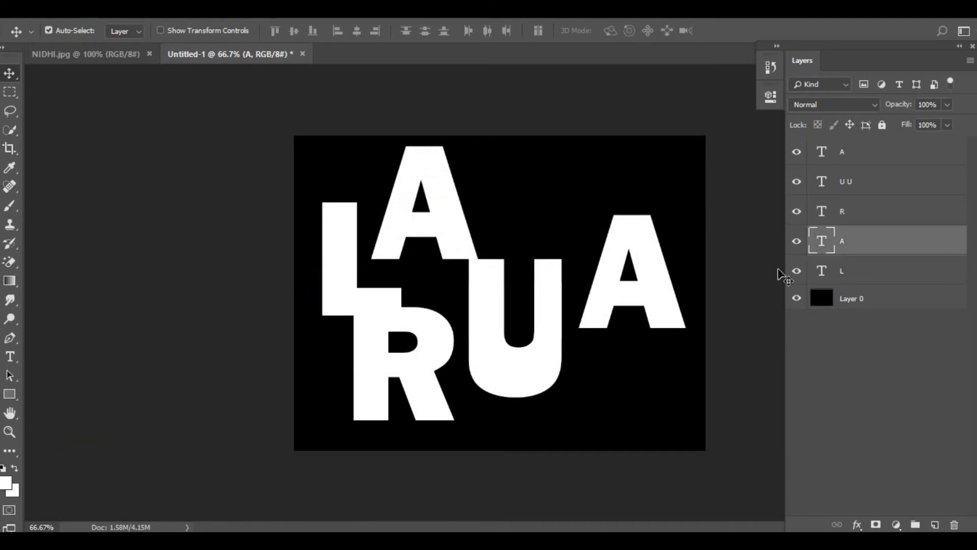
left_click(881, 275)
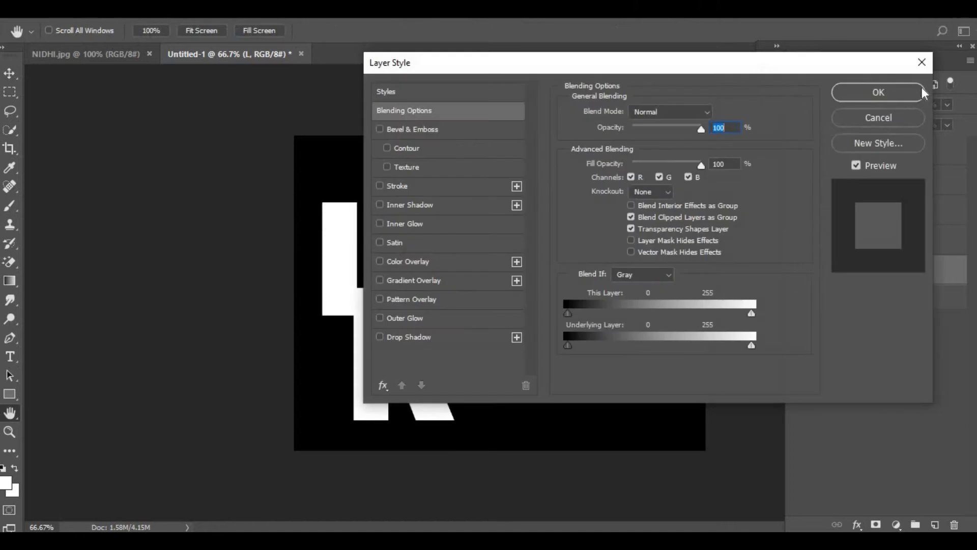
left_click(917, 91)
left_click_drag(342, 262, 314, 211)
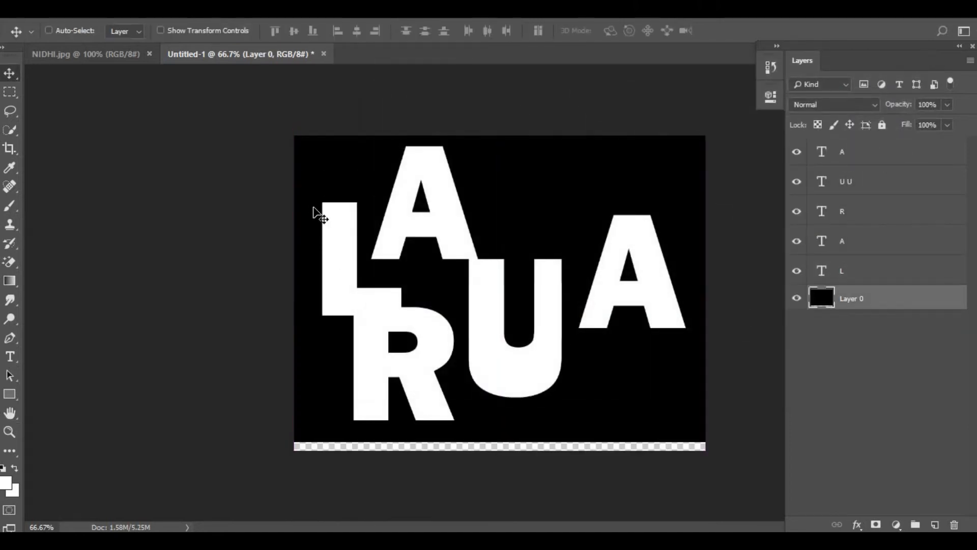
key("ctrl+z")
Move the "L" layer slightly up and to the left, clear of the "R".
left_click(855, 273)
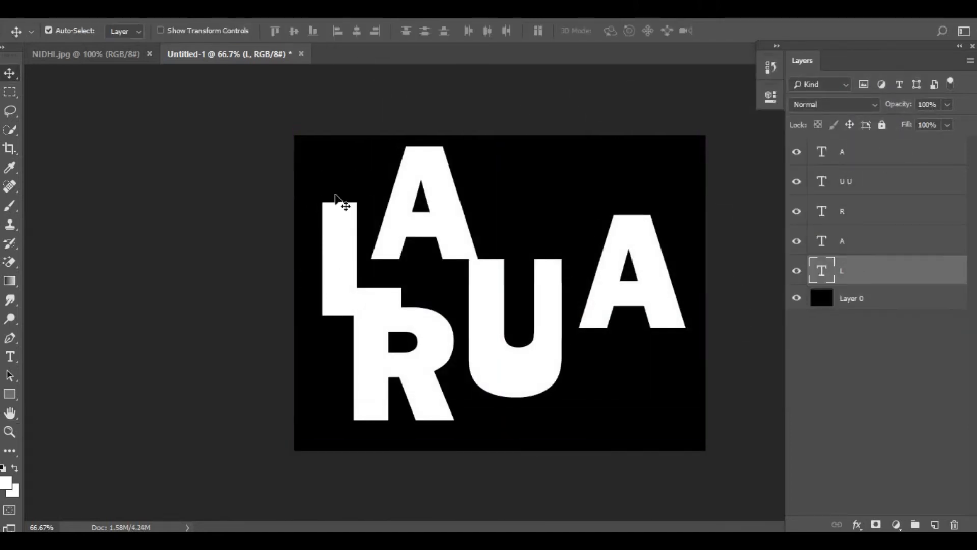
left_click_drag(335, 216, 324, 193)
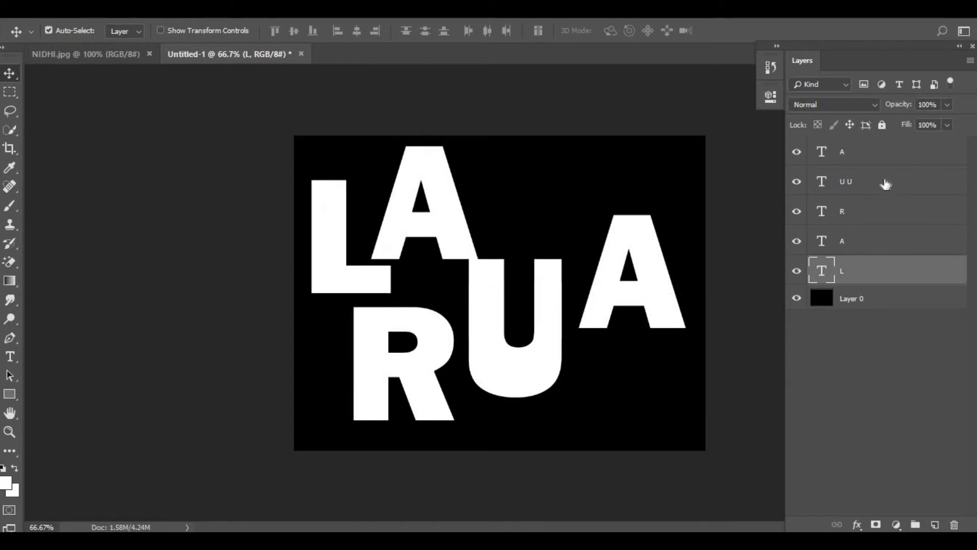
Replace the content of the "U U" text layer with a single "U".
left_click(885, 184)
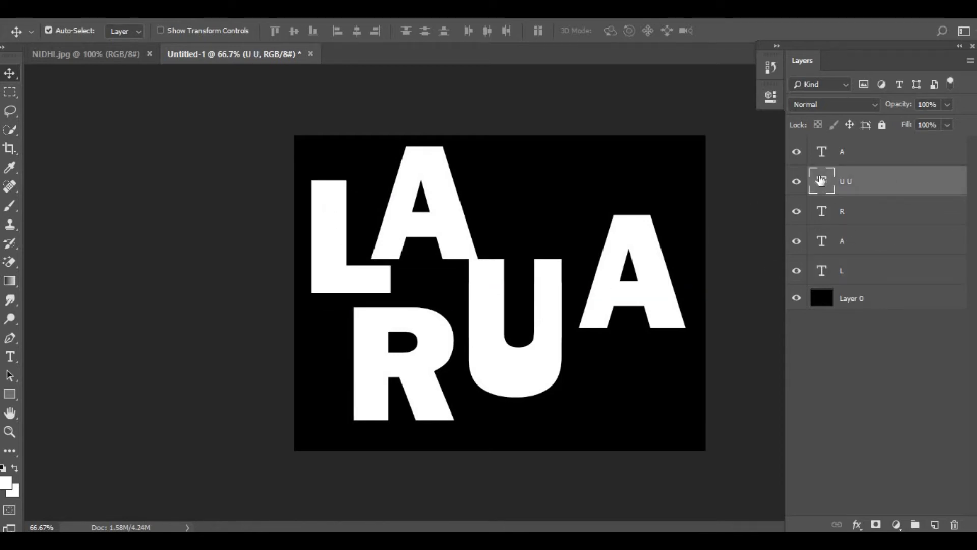
double_click(820, 181)
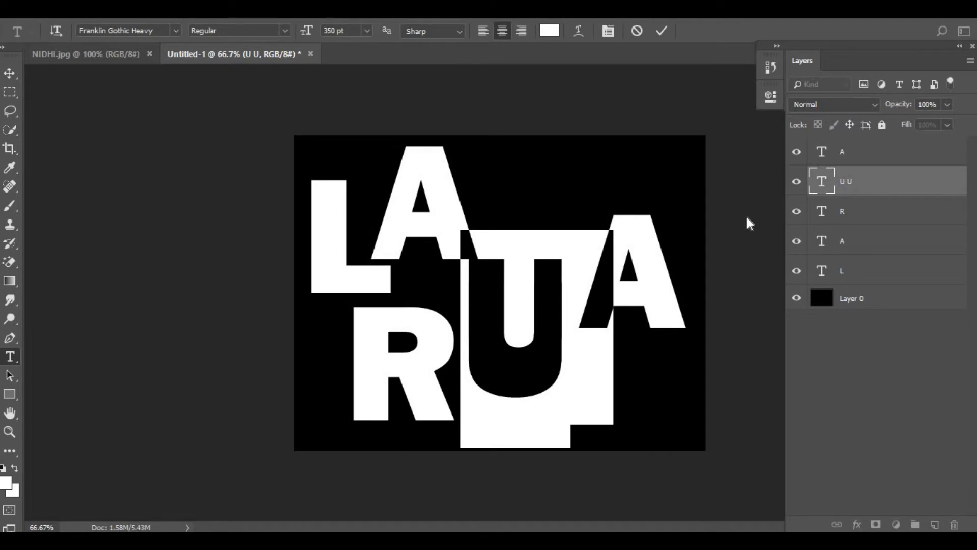
key("BackSpace")
type("U")
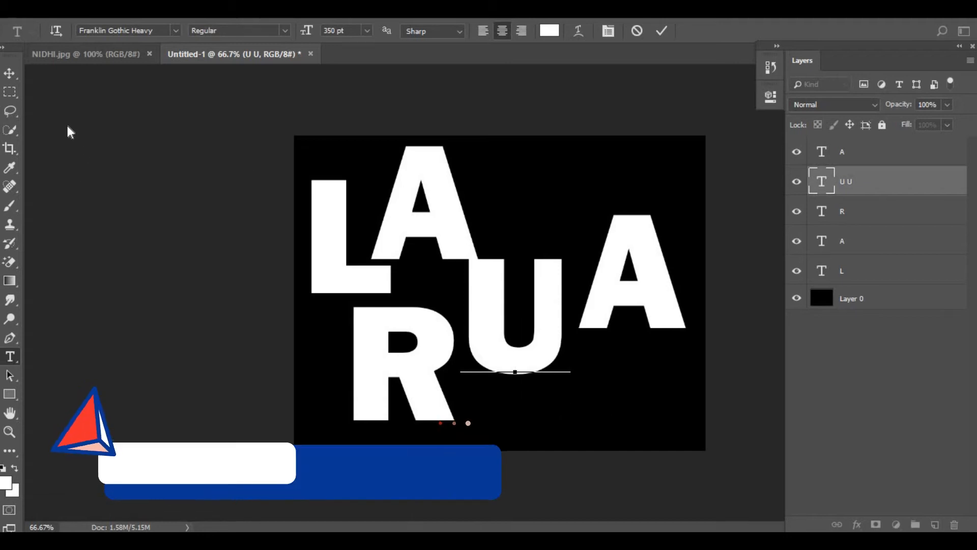
left_click(10, 73)
Shift the "U" down level with the "R", raise the last "A", and bring the first "A" and the "R" against the "L".
left_click_drag(548, 355, 553, 401)
left_click_drag(656, 283, 629, 201)
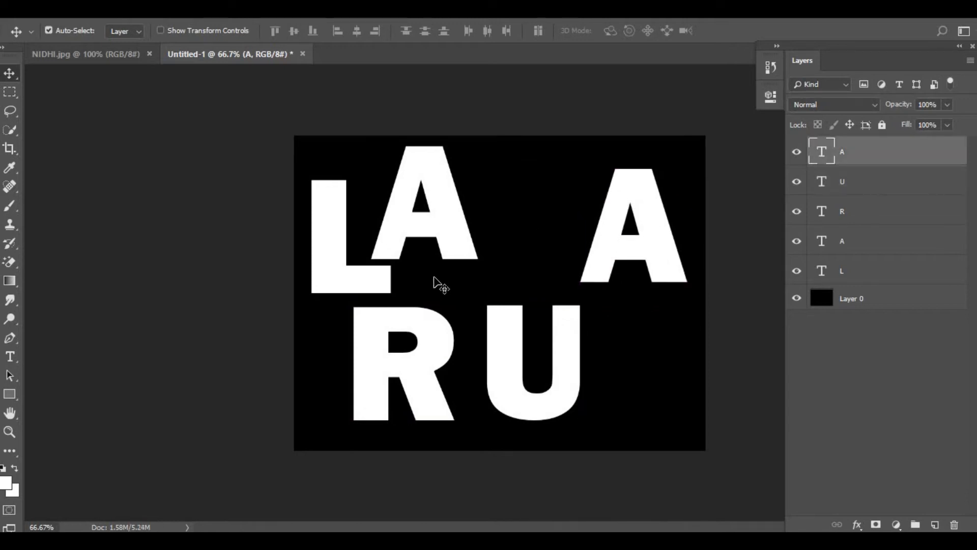
left_click(430, 197)
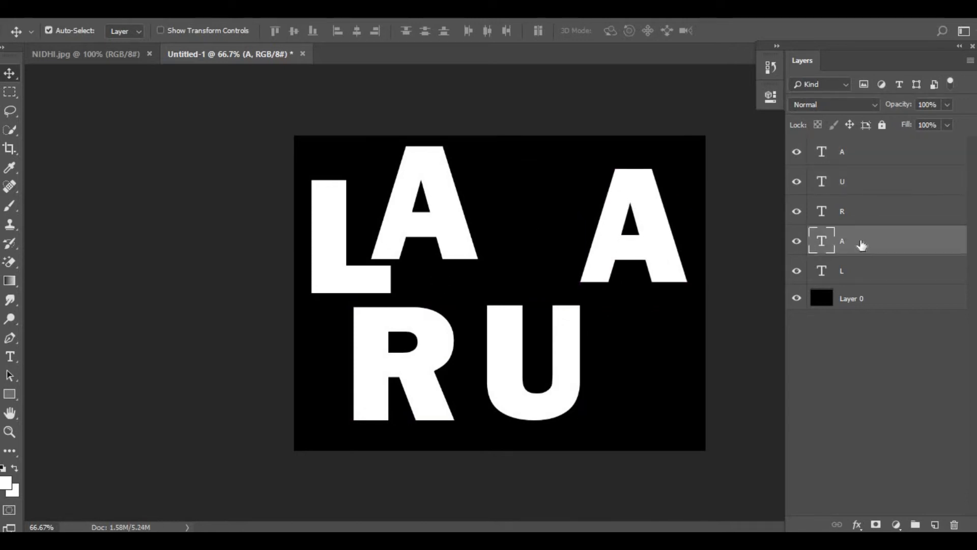
left_click_drag(414, 218, 407, 227)
left_click_drag(361, 331, 394, 301)
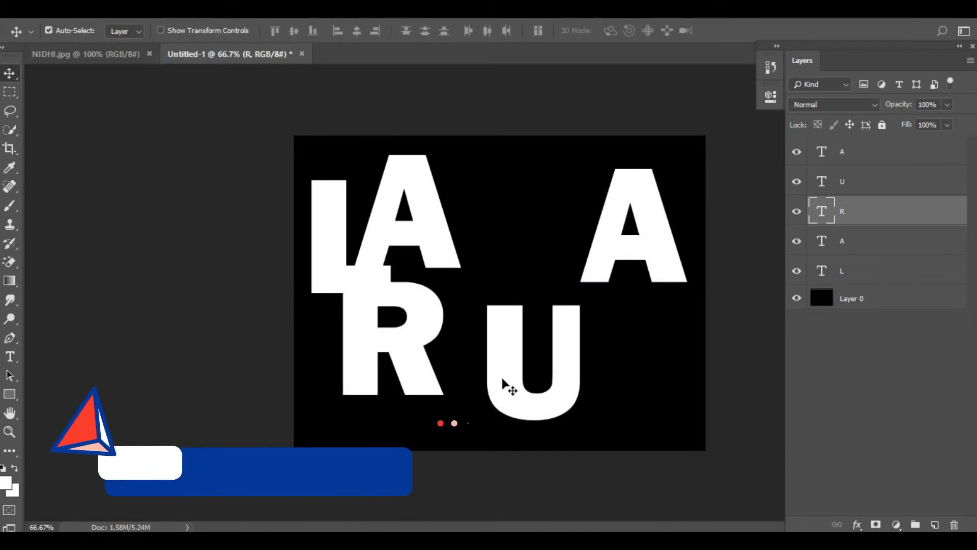
Place the "U" against the first "A" and the last "A" directly beneath the "U", so all five letters connect.
left_click(845, 189)
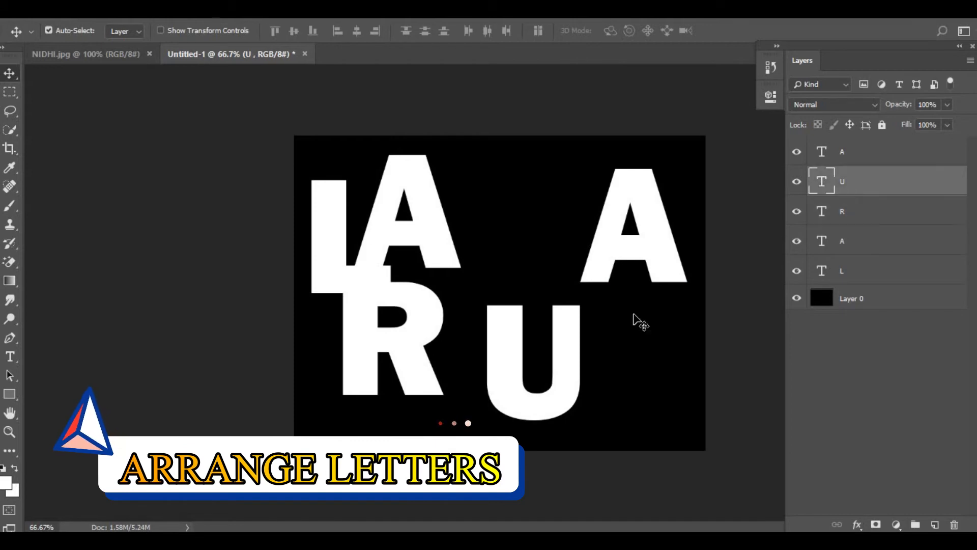
left_click_drag(511, 391, 464, 257)
left_click(606, 272)
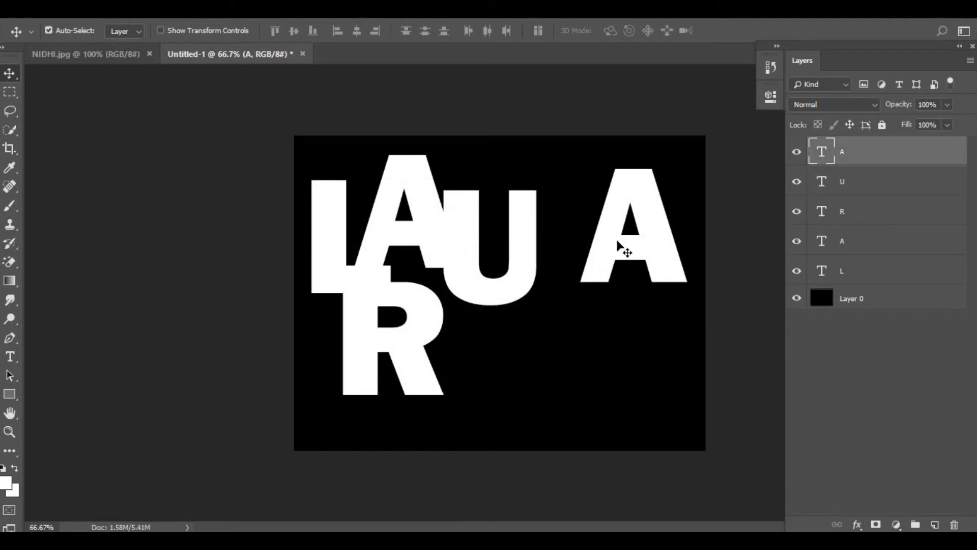
left_click_drag(527, 344, 456, 375)
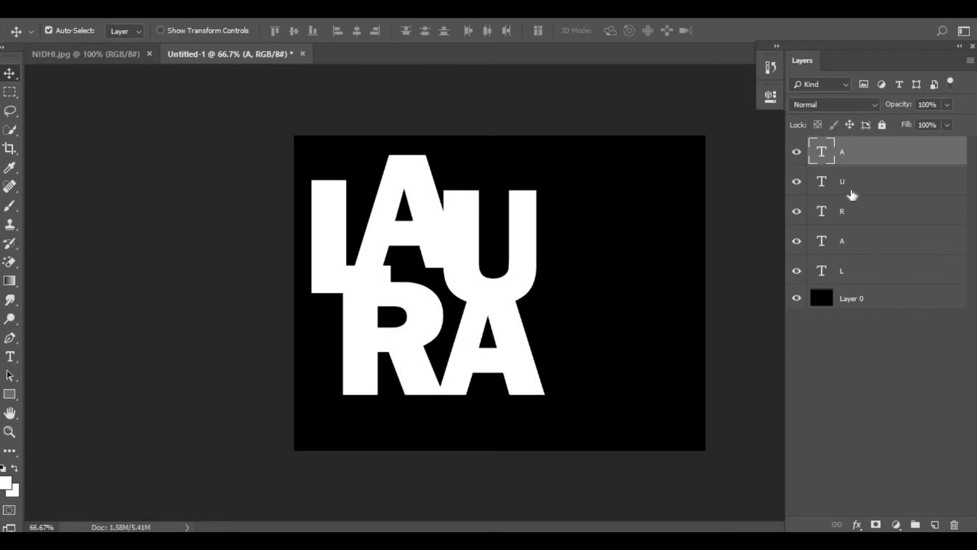
left_click(852, 192)
left_click_drag(464, 282, 463, 283)
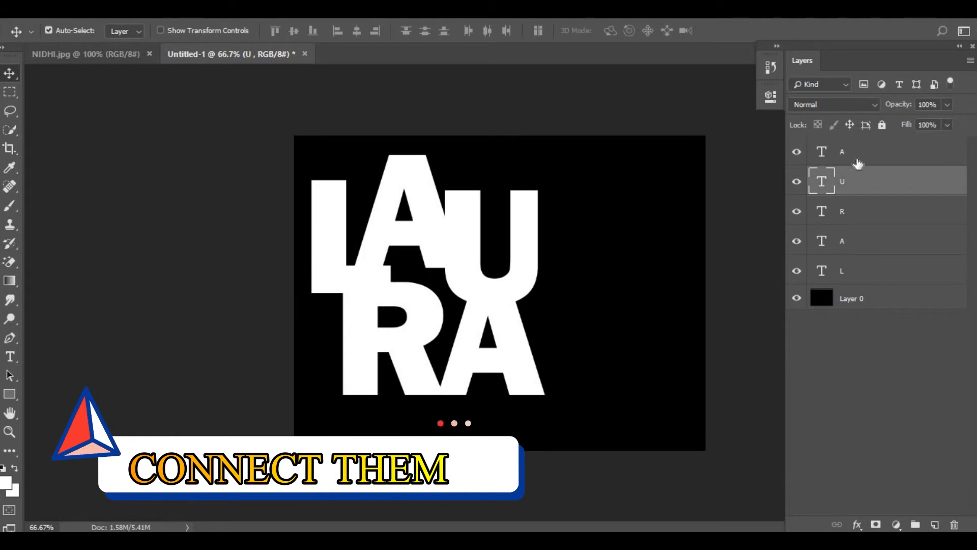
Move all five letter layers together to the canvas centre and convert them into one smart object.
left_click(857, 161)
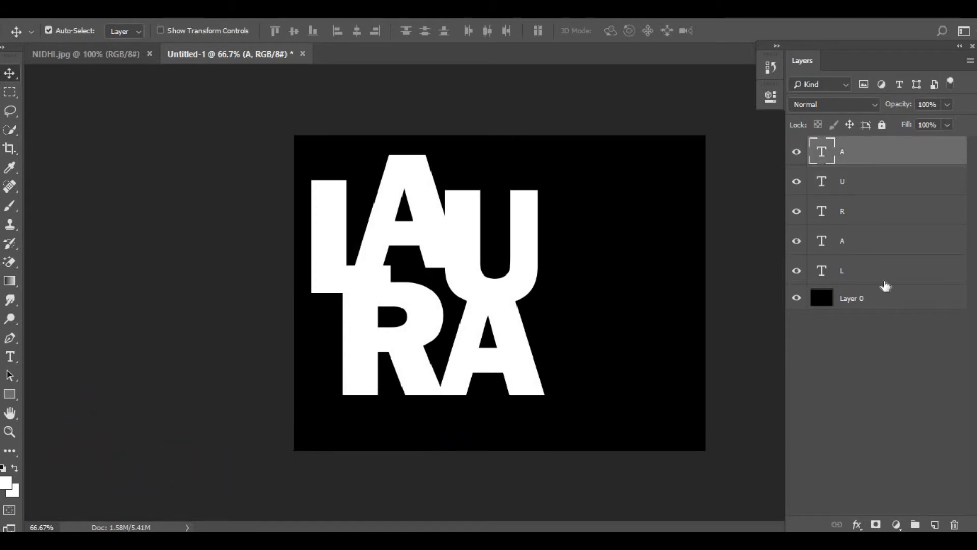
left_click(886, 283, "shift")
left_click_drag(377, 277, 449, 301)
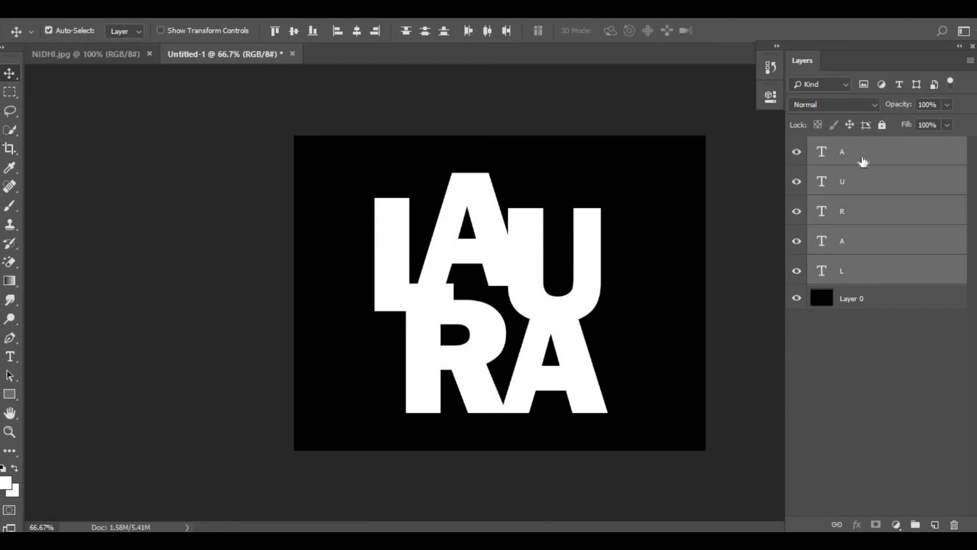
right_click(862, 161)
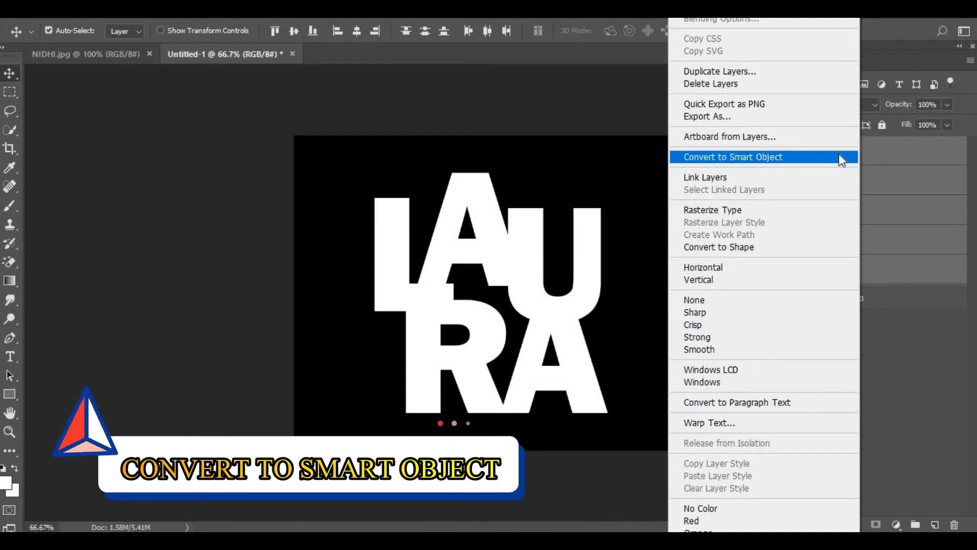
left_click(838, 155)
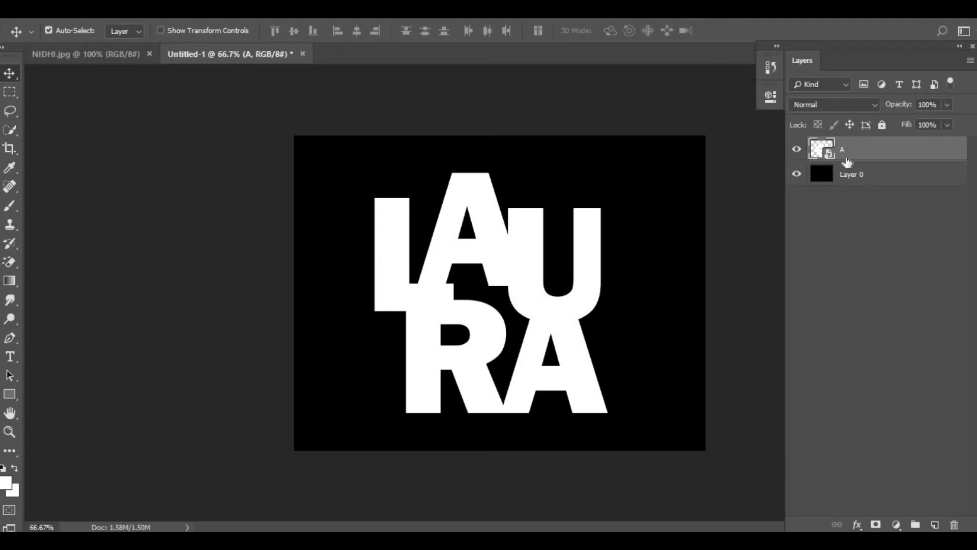
Duplicate the lettering smart object as "PICTURE BASIC" and hide the original "A" layer.
right_click(845, 152)
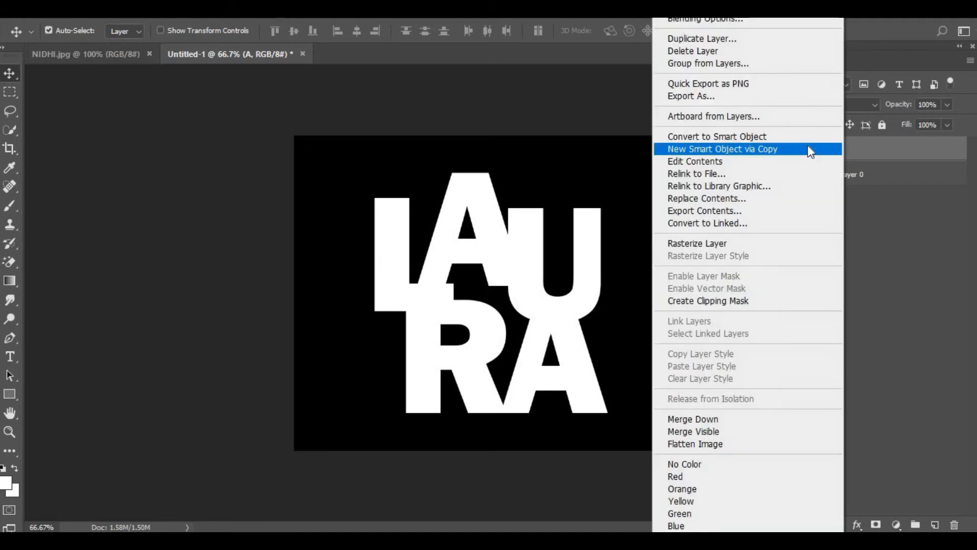
left_click(720, 38)
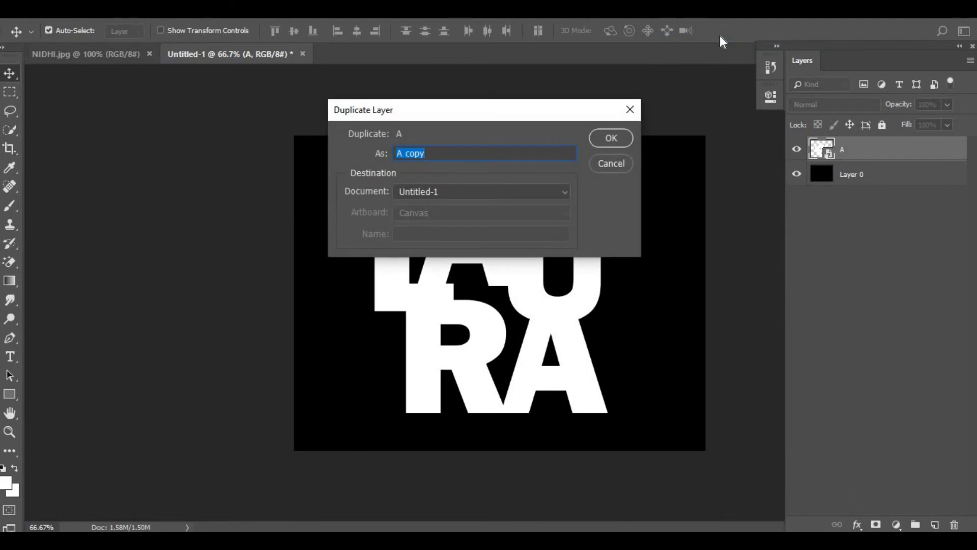
type("PICTURE BASIC")
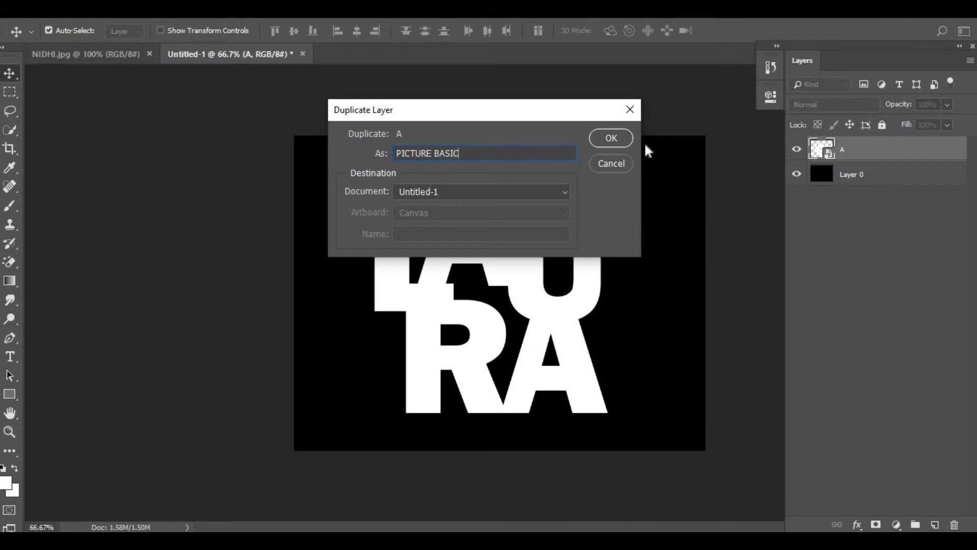
left_click(611, 138)
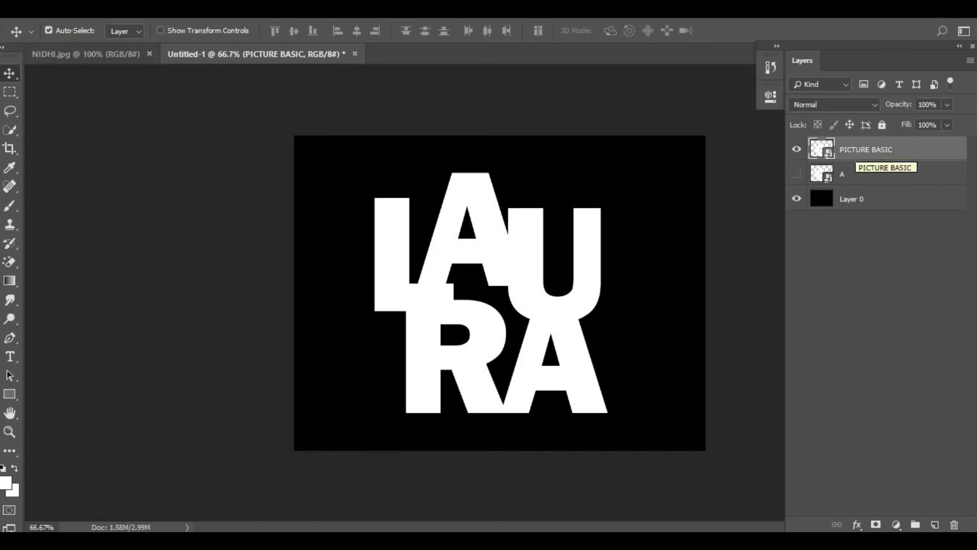
Unlock the portrait photo's Background layer and bring the photo into Untitled-1, placed over the lettering.
left_click(85, 55)
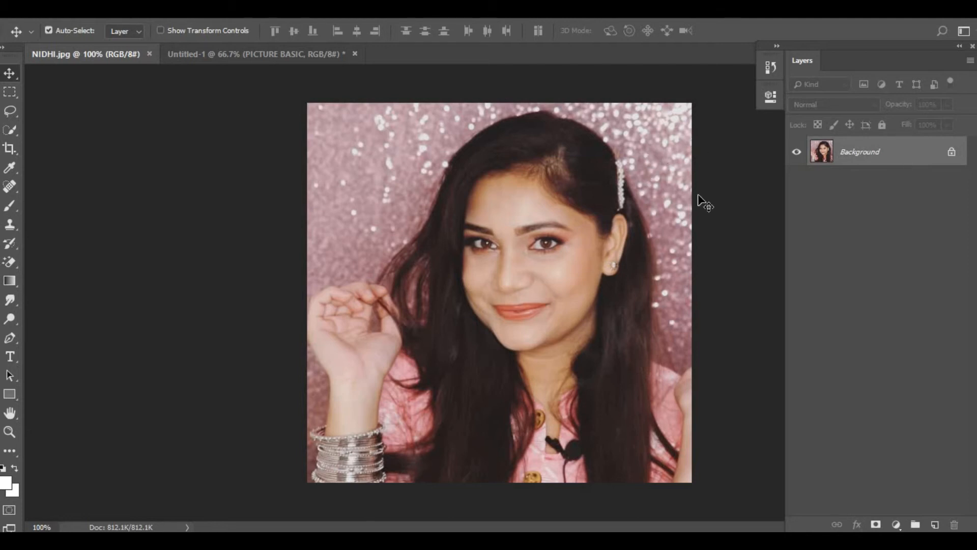
double_click(859, 158)
left_click(601, 156)
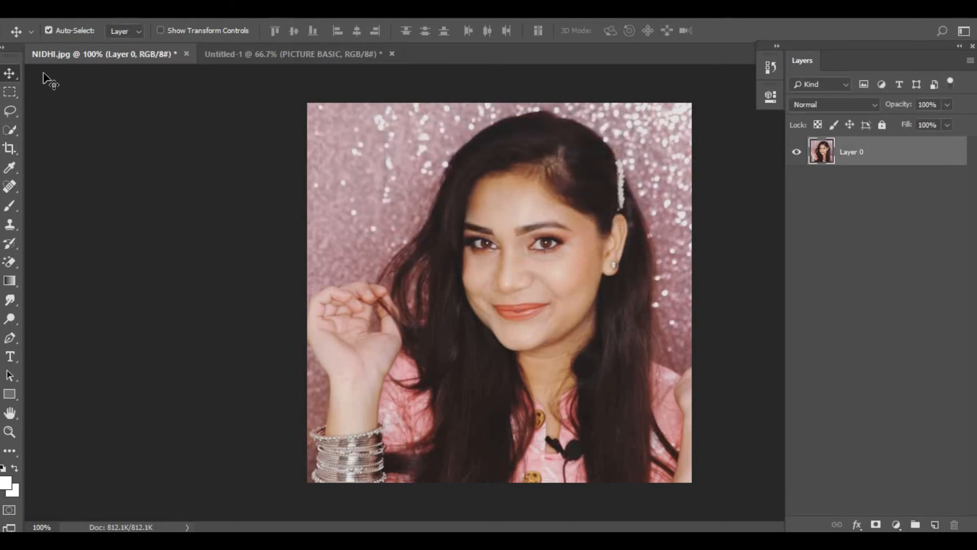
left_click_drag(549, 253, 519, 285)
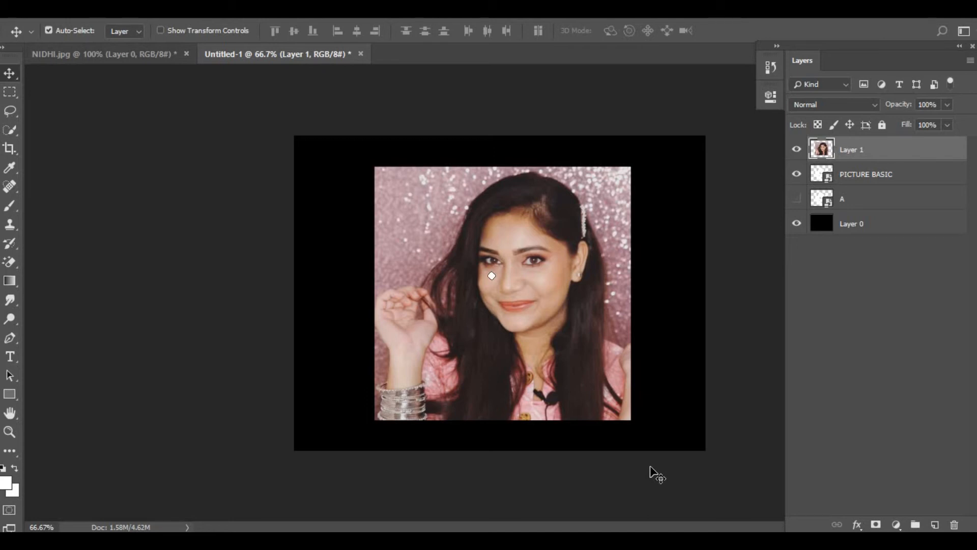
Clip the photo layer to the PICTURE BASIC lettering and nudge the photo slightly to the right within the letters.
key("ctrl+alt+g")
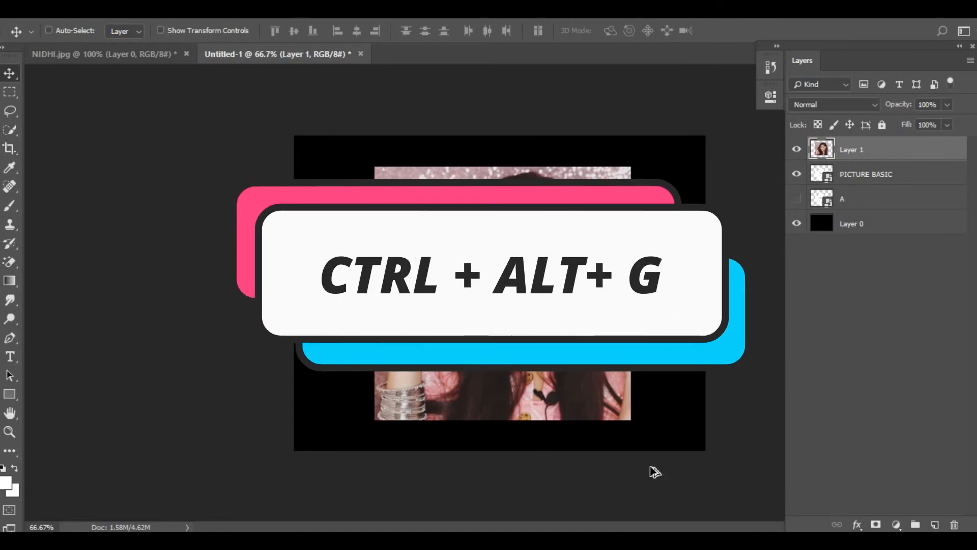
key("ctrl+alt+g")
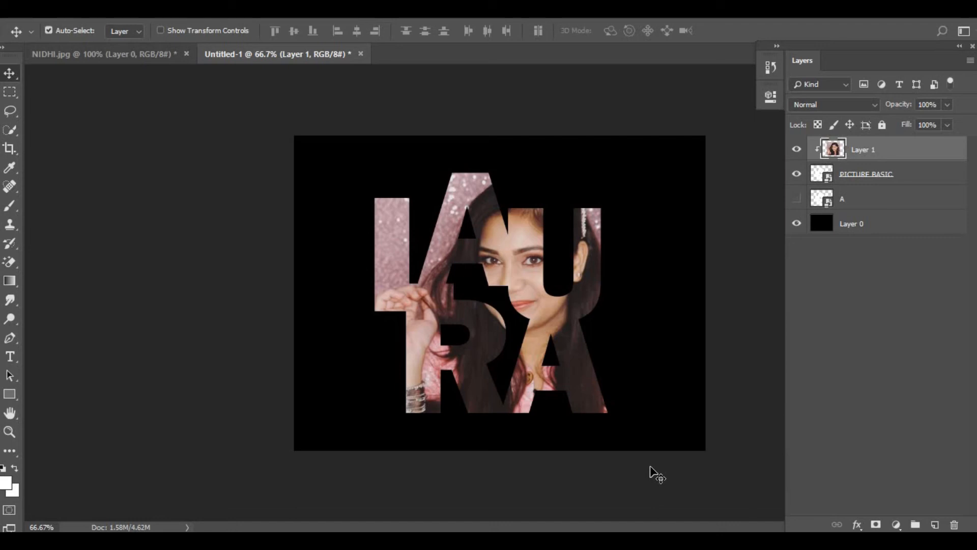
key("Right")
key("Right")
key("Right")
key("Right")
key("Right")
key("Right")
key("Right")
key("Right")
key("Right")
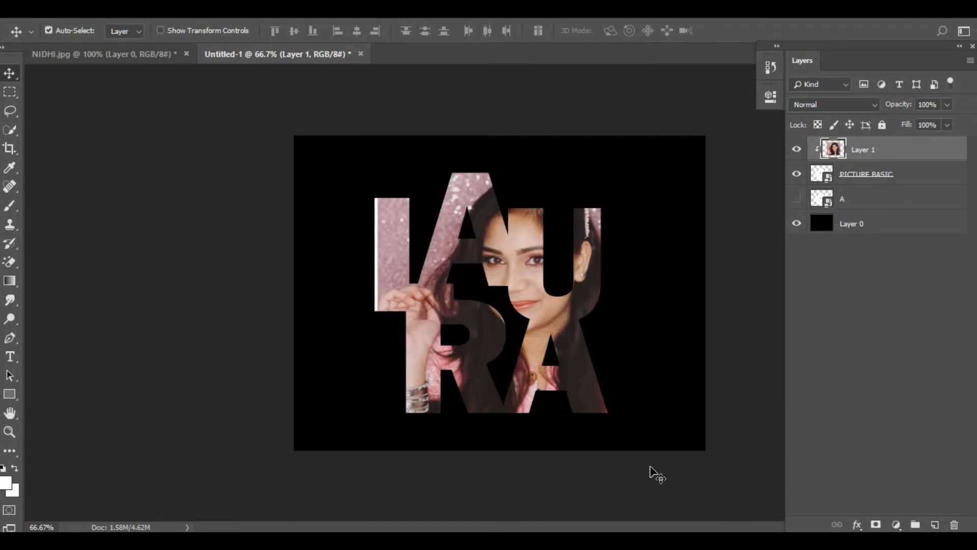
key("Right")
key("Right")
key("Right")
key("Right")
key("Right")
key("Right")
key("Right")
key("Right")
key("Right")
key("Right")
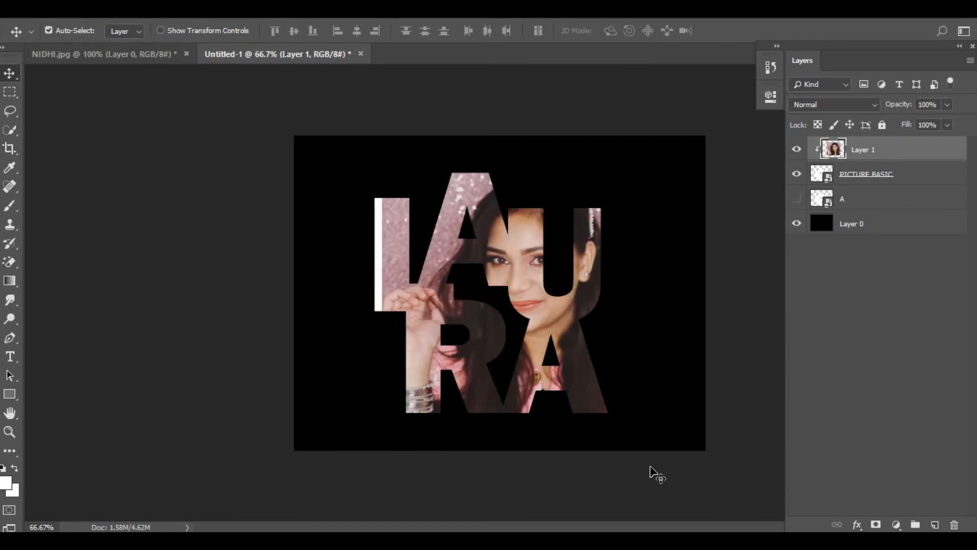
key("Right")
key("Right")
key("Right")
key("Right")
key("Left")
key("Left")
key("Left")
key("Left")
key("Left")
key("Left")
key("Left")
key("Left")
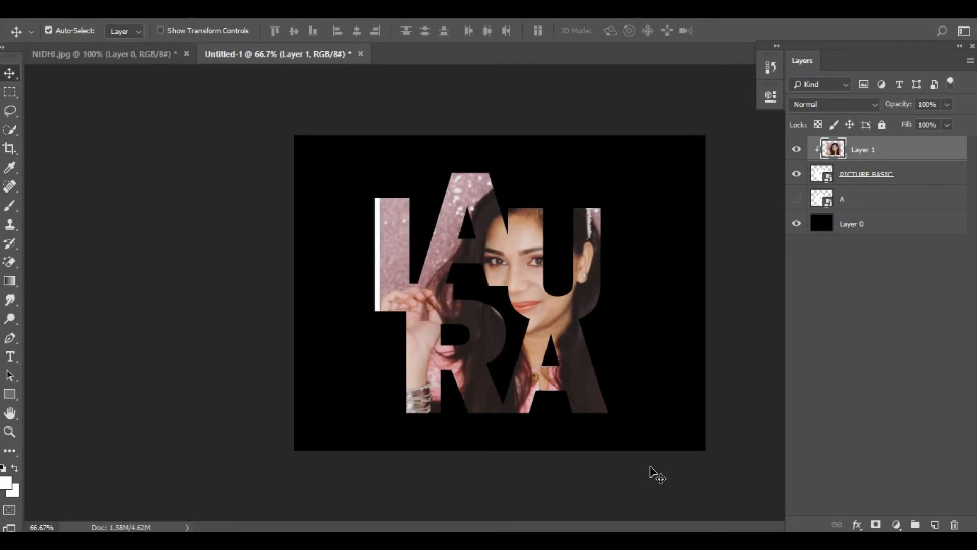
Enlarge the clipped photo to about 106.6% width and 107.3% height so it covers the "L", and shift it 12 px right.
key("ctrl+t")
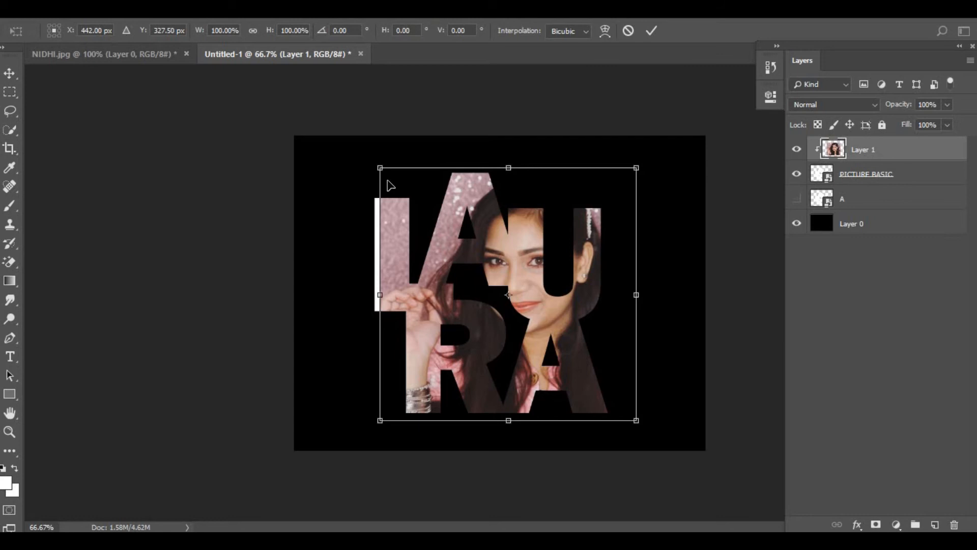
left_click_drag(375, 164, 360, 142)
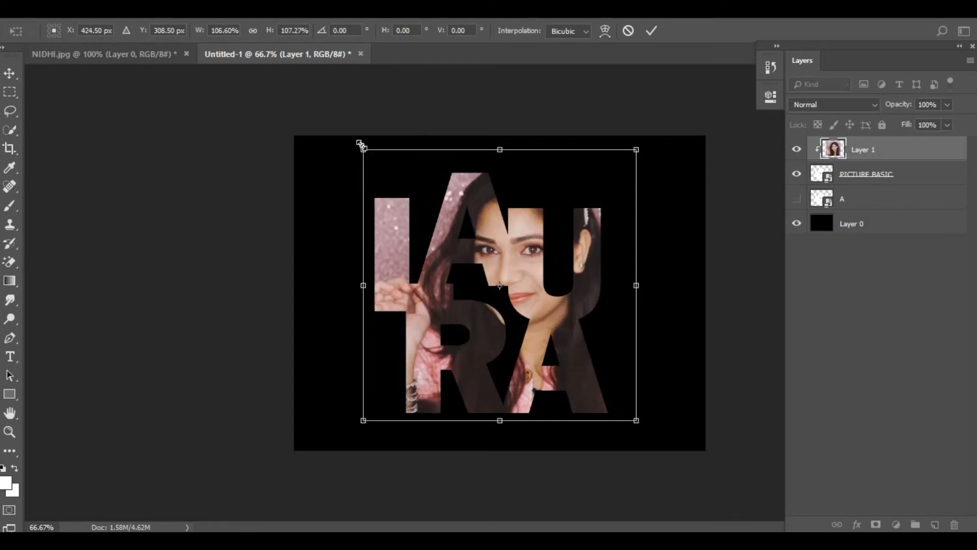
key("Right")
key("Right")
key("Right")
key("Right")
key("Right")
key("Right")
key("Right")
key("Right")
key("Right")
key("Right")
key("Right")
key("Right")
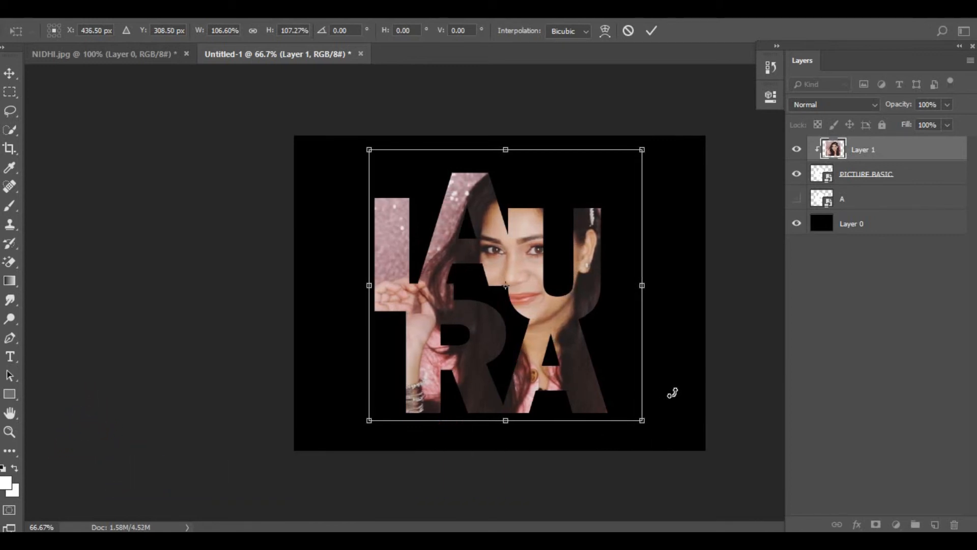
key("Return")
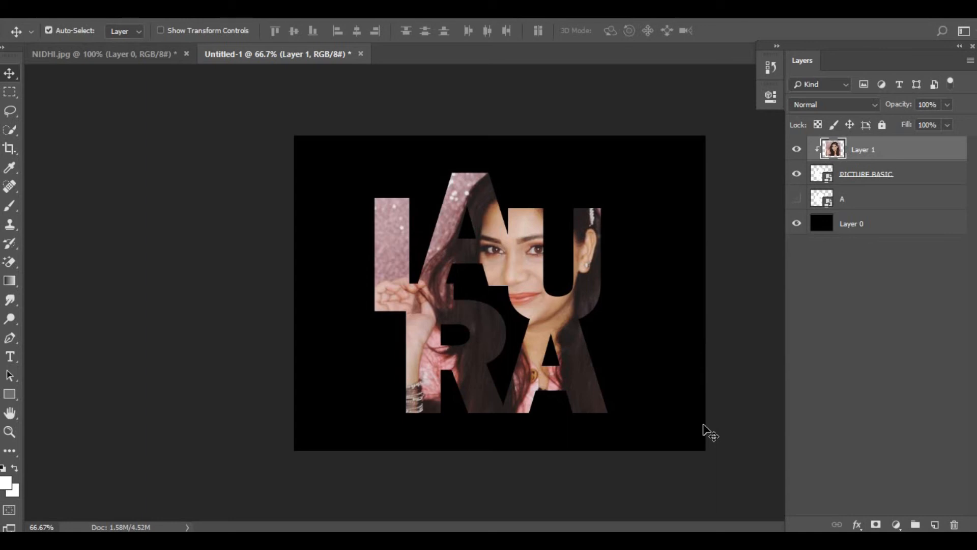
Add an Inner Glow effect to the PICTURE BASIC lettering layer, keeping 95% opacity and 0% noise.
left_click(869, 176)
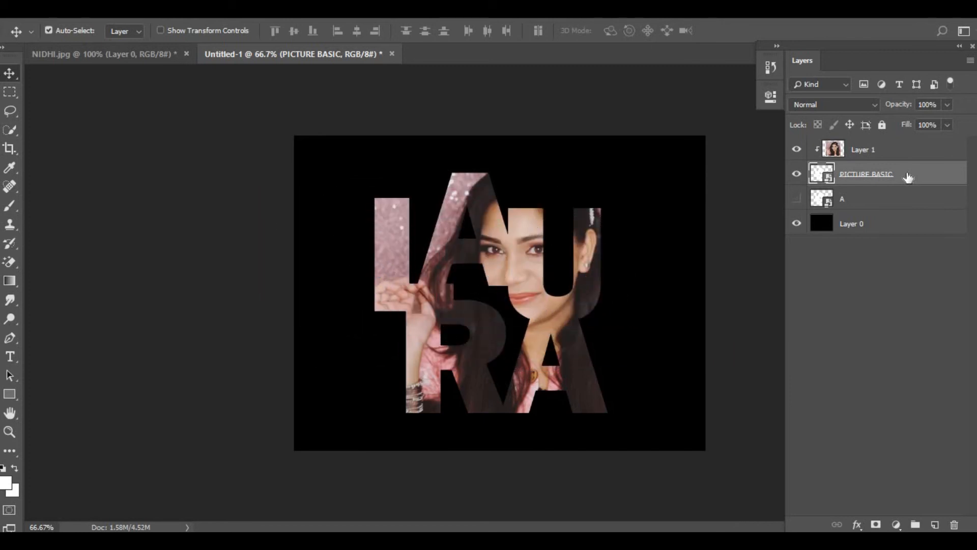
double_click(909, 177)
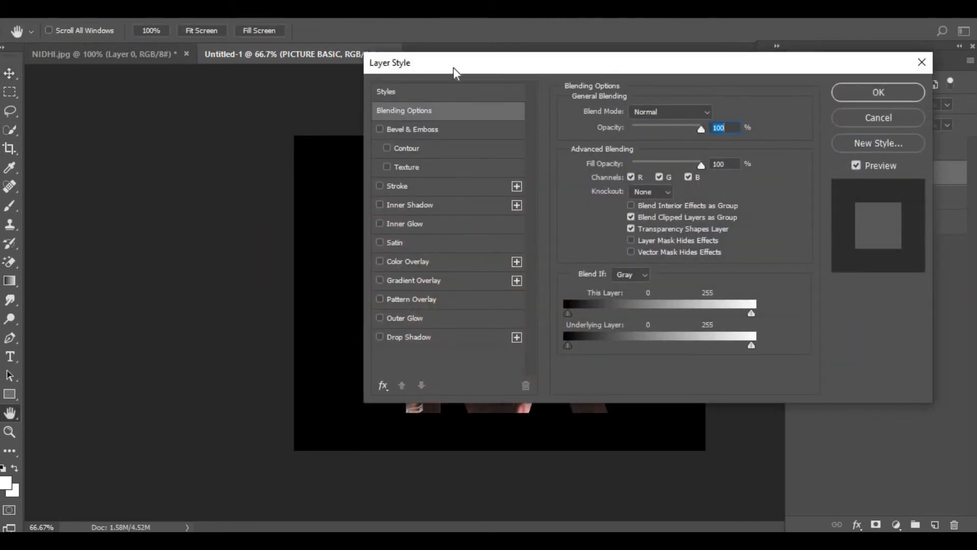
left_click_drag(456, 68, 622, 127)
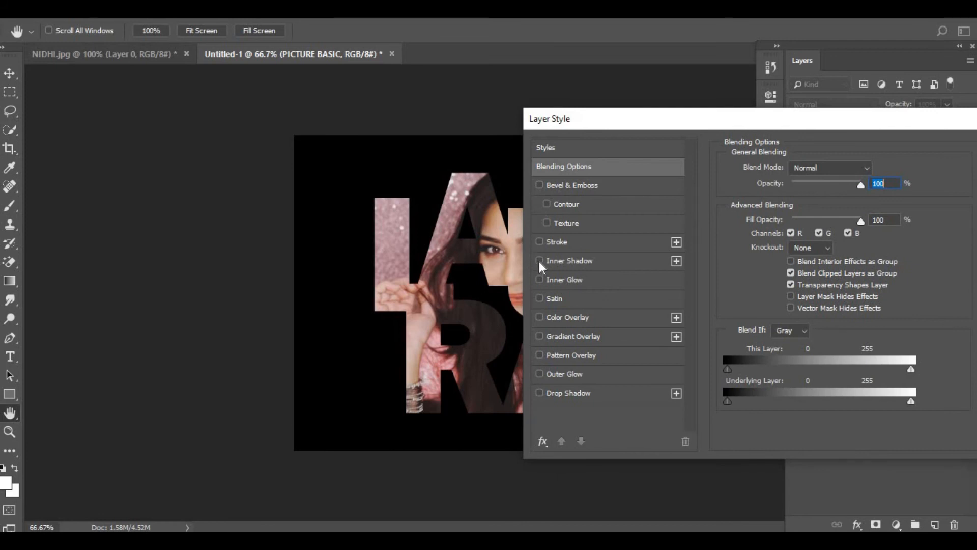
left_click(539, 278)
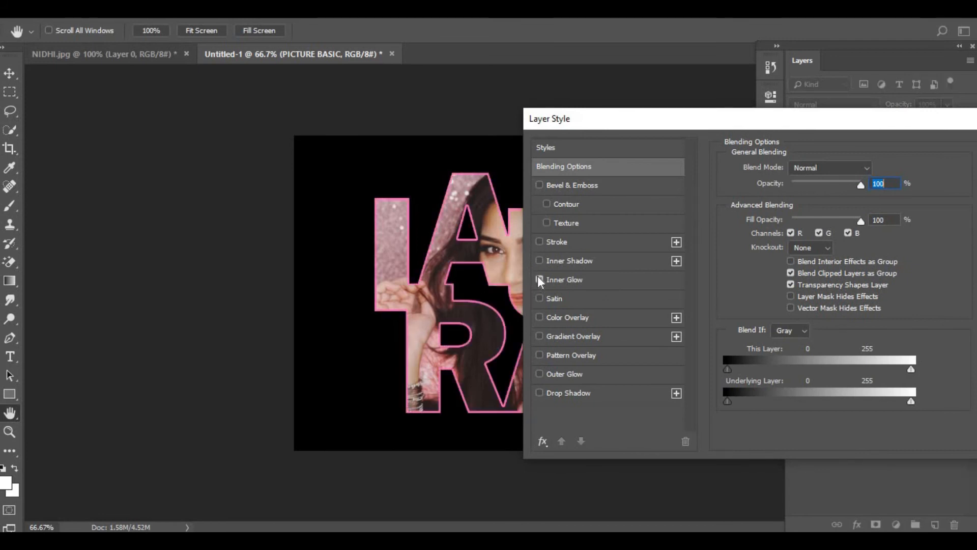
left_click(565, 279)
left_click_drag(691, 109, 469, 140)
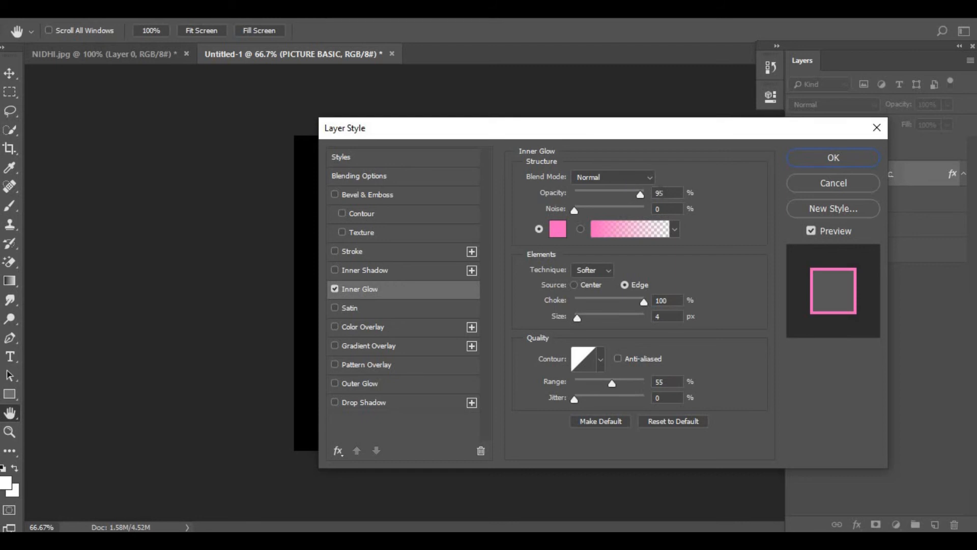
double_click(660, 194)
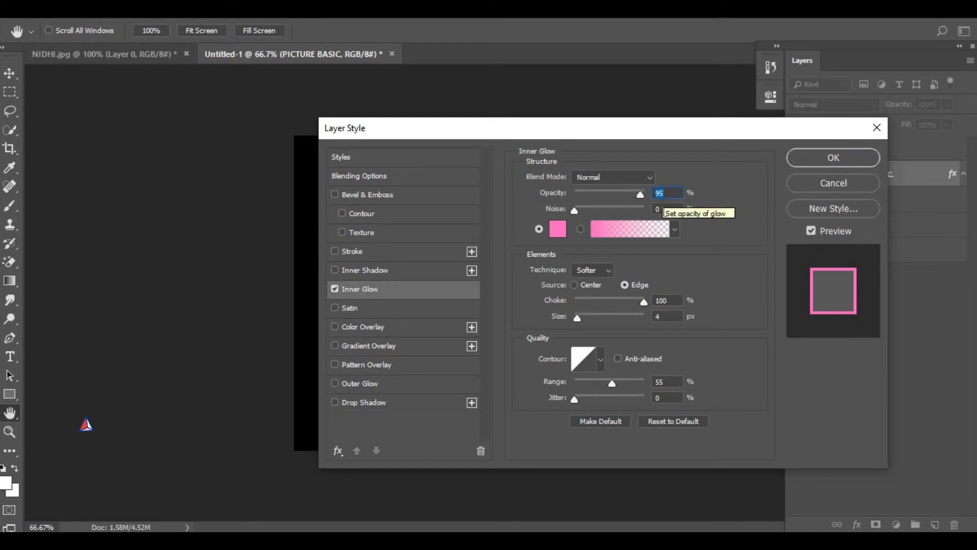
left_click(660, 210)
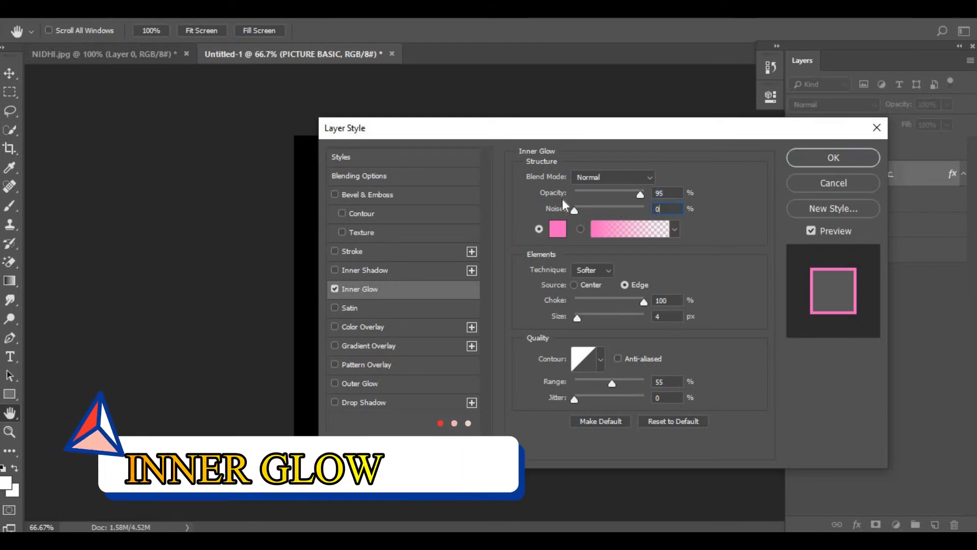
left_click_drag(530, 128, 817, 123)
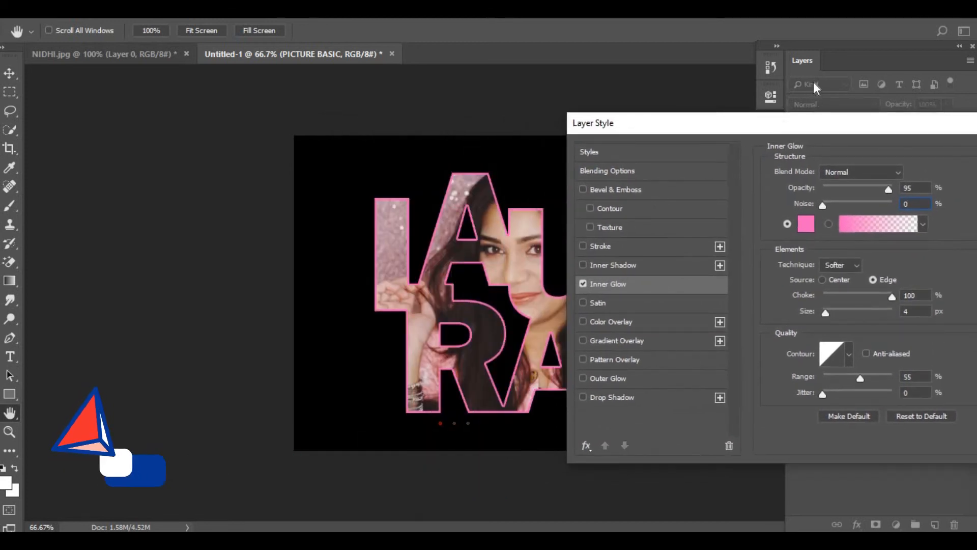
Change the Inner Glow color to a light pink, about #ed95cd, and check the outline on the whole lettering.
left_click(806, 223)
left_click_drag(711, 128, 667, 135)
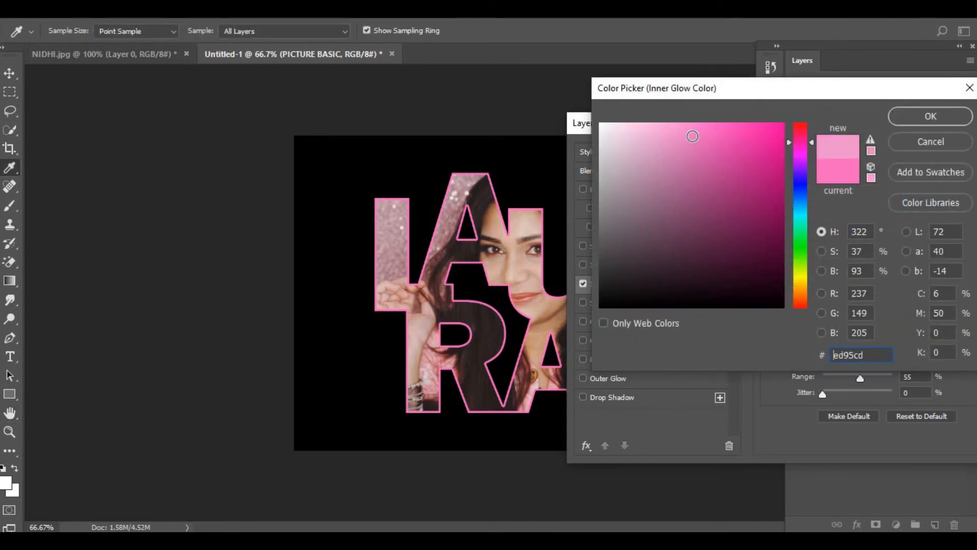
left_click(908, 121)
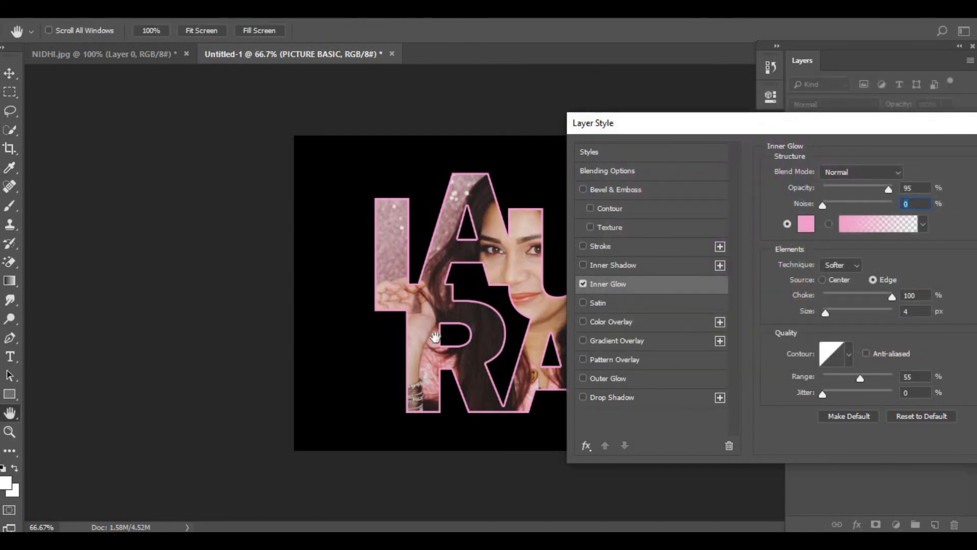
left_click_drag(798, 128, 975, 132)
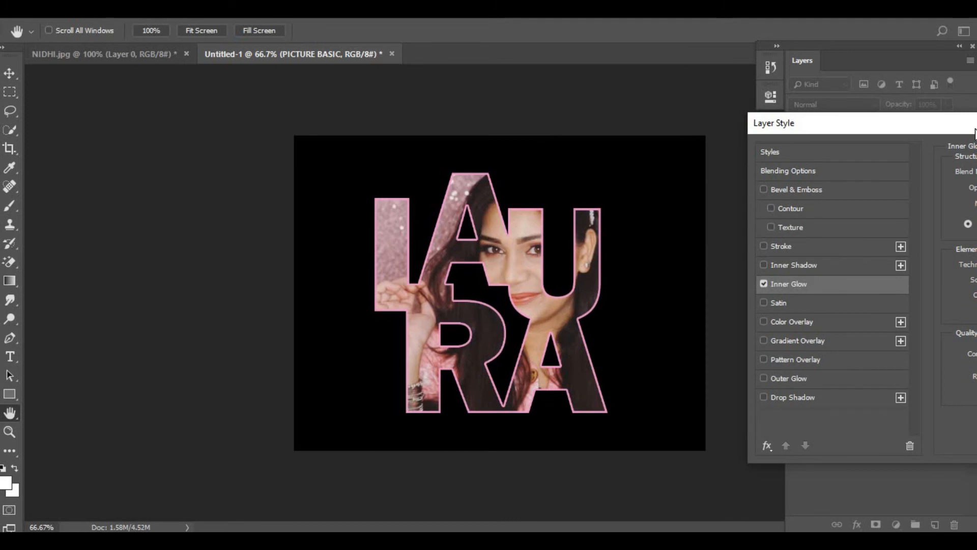
left_click_drag(893, 129, 710, 122)
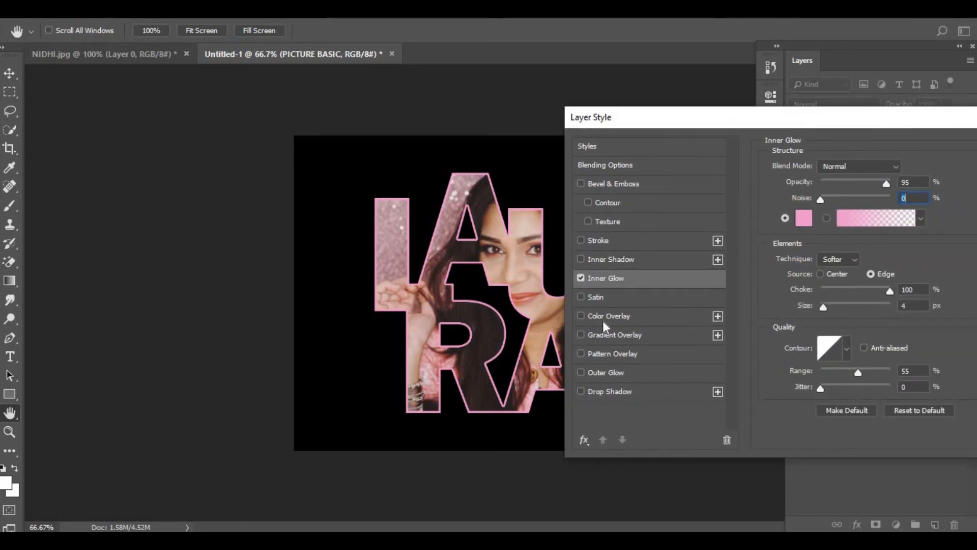
Enable Bevel & Emboss on the lettering, trying several Texture patterns and leaving Texture switched off.
left_click(589, 221)
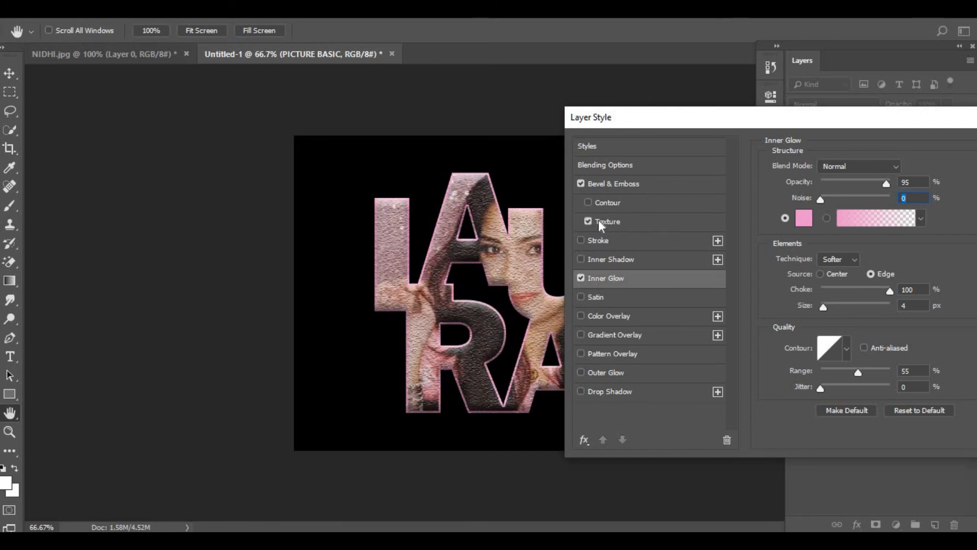
left_click(607, 219)
left_click(848, 201)
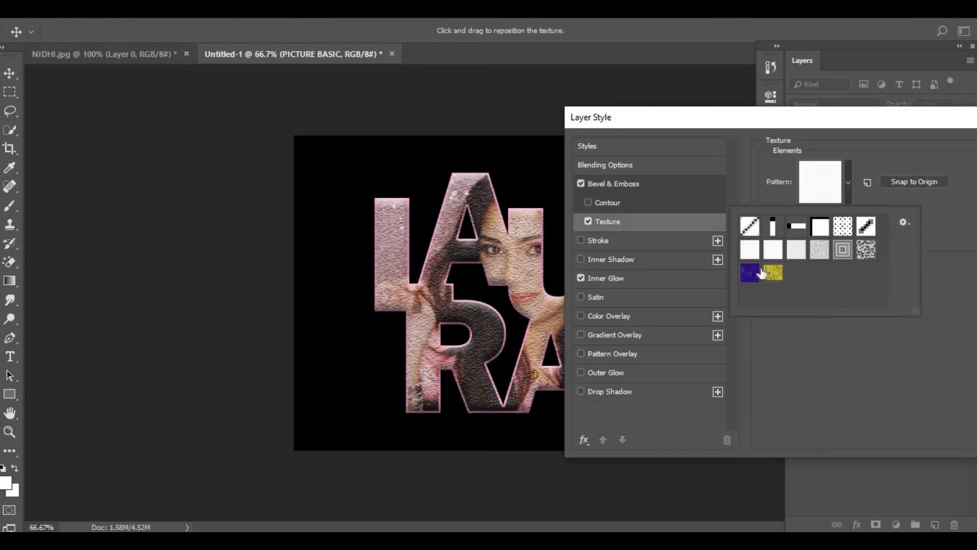
left_click(749, 272)
left_click(773, 273)
left_click(772, 247)
left_click(819, 250)
left_click(866, 249)
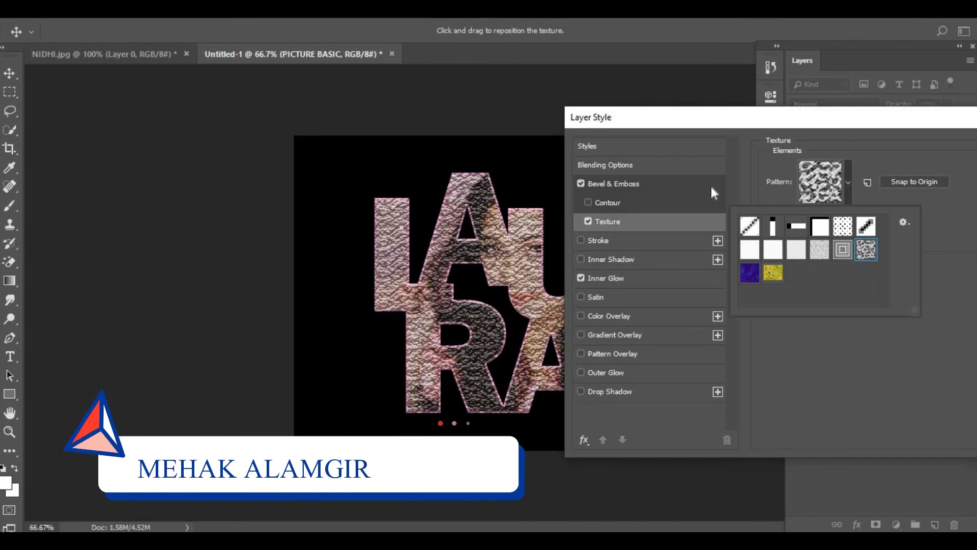
left_click(588, 221)
left_click(588, 222)
mouse_move(621, 115)
left_mouse_down()
mouse_move(718, 121)
mouse_move(634, 107)
left_mouse_up()
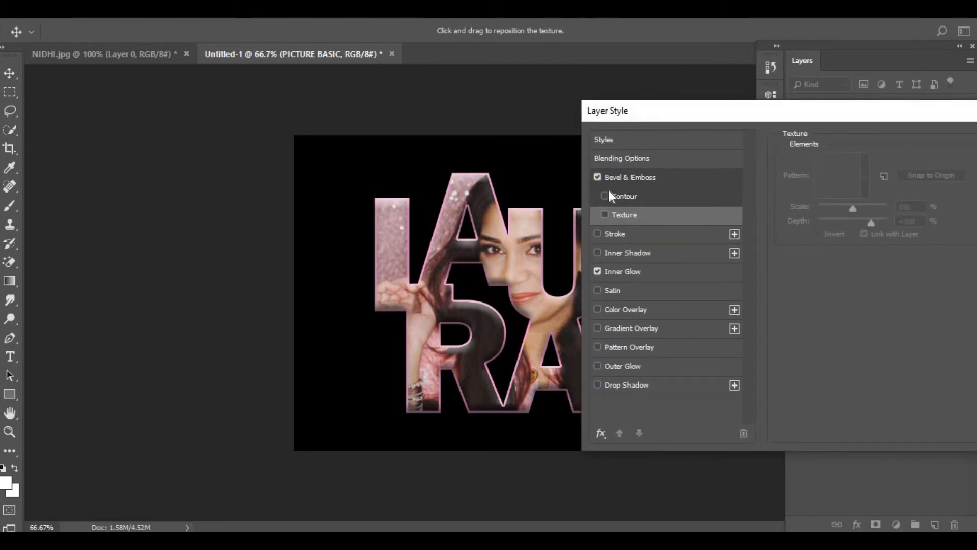
Try several Gradient Overlay presets on the lettering, including blue-yellow, rainbow, copper and red-green, and switch the overlay off again.
left_click(599, 327)
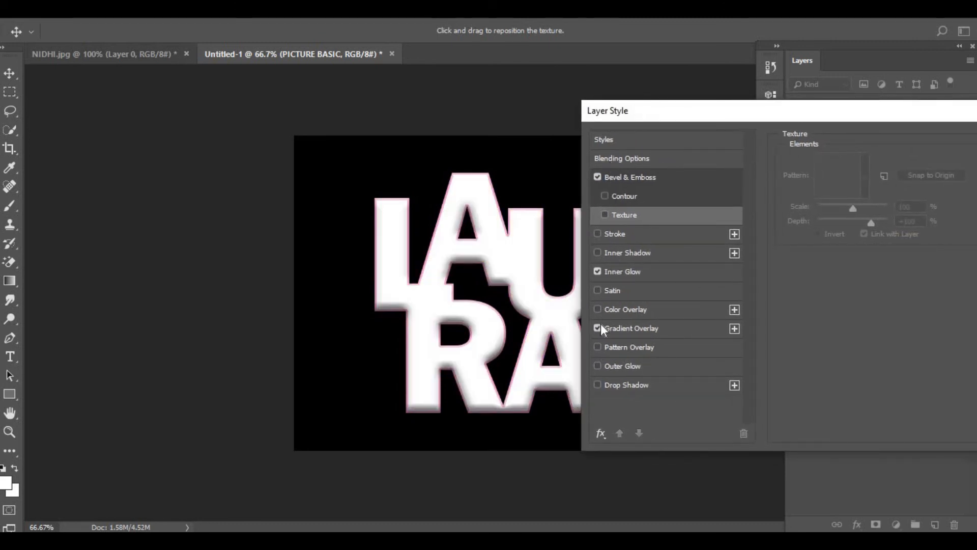
left_click(618, 328)
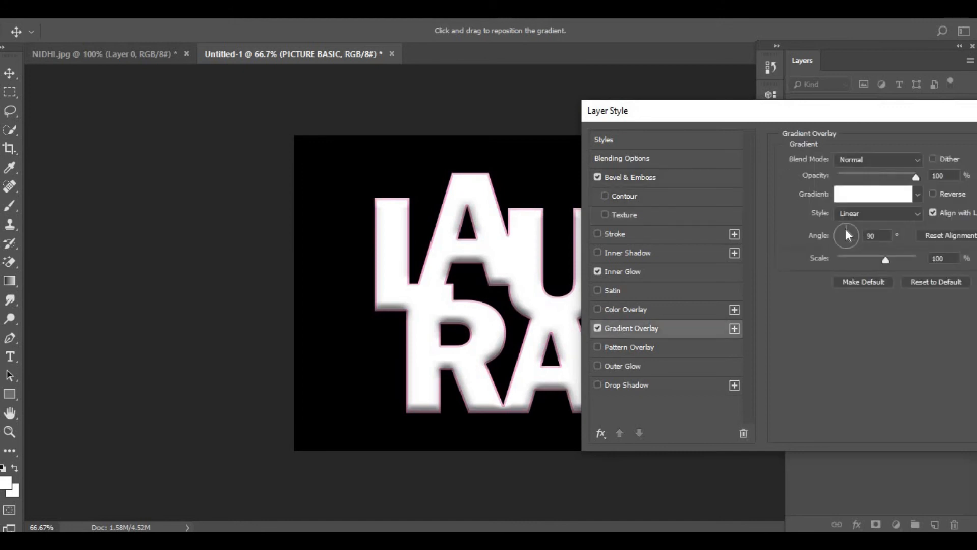
left_click(916, 194)
left_click(801, 253)
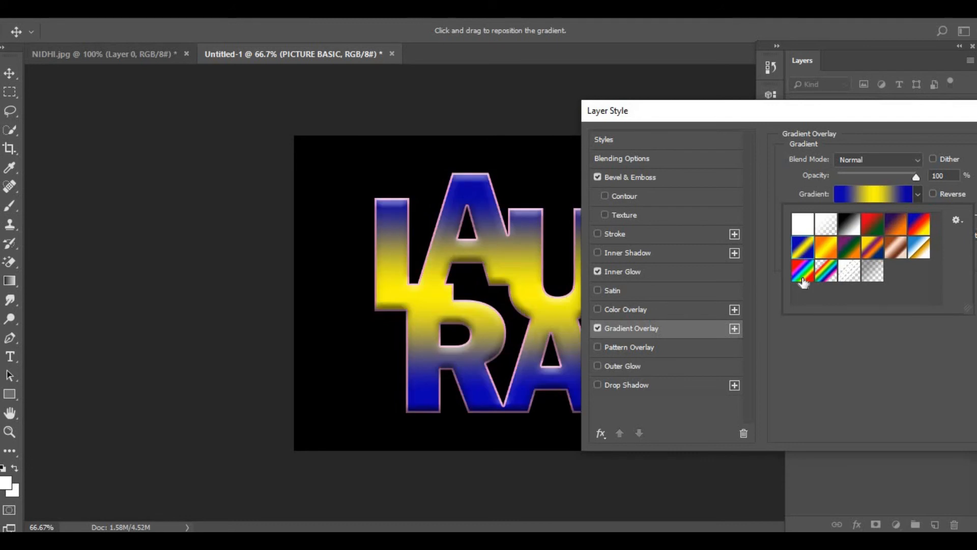
left_click(803, 281)
left_click(829, 272)
left_click(856, 247)
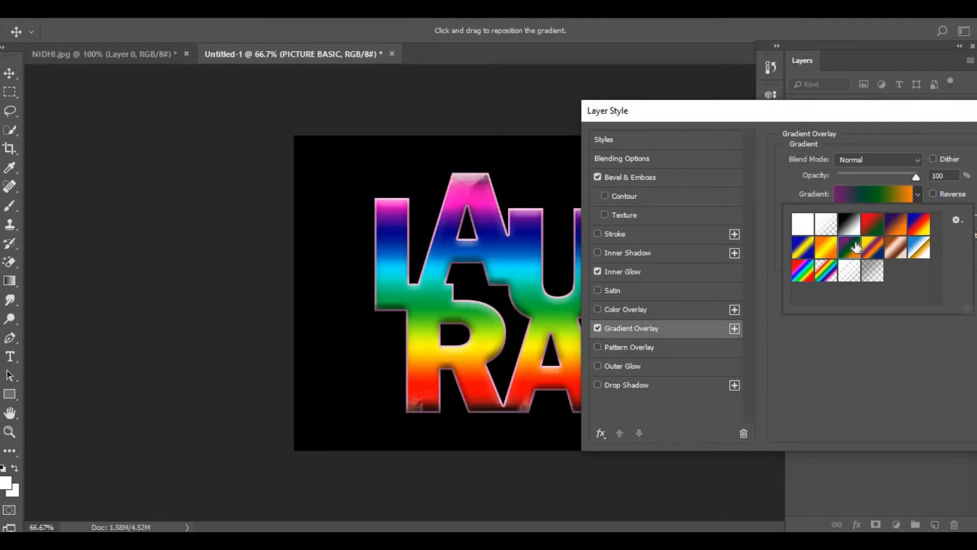
left_click(872, 225)
left_click(871, 247)
left_click(896, 248)
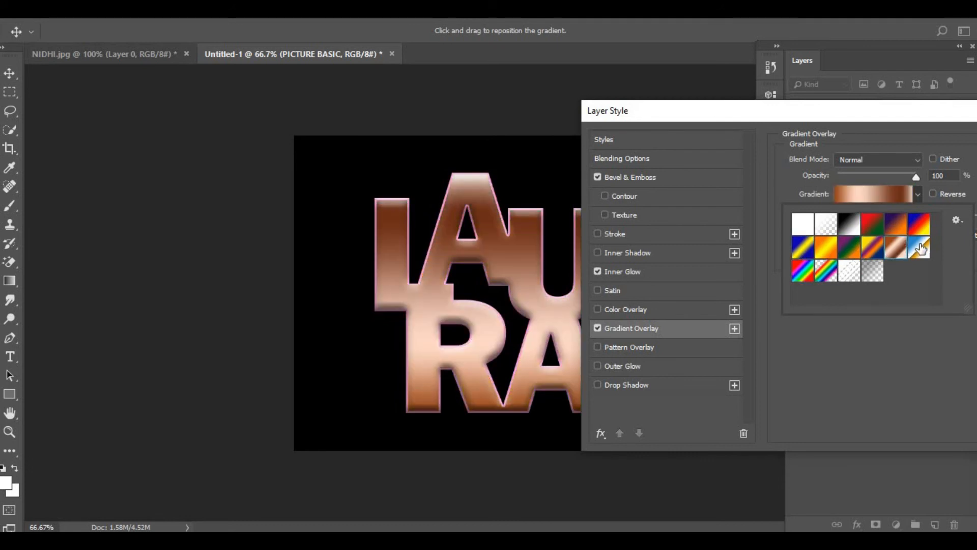
left_click(872, 225)
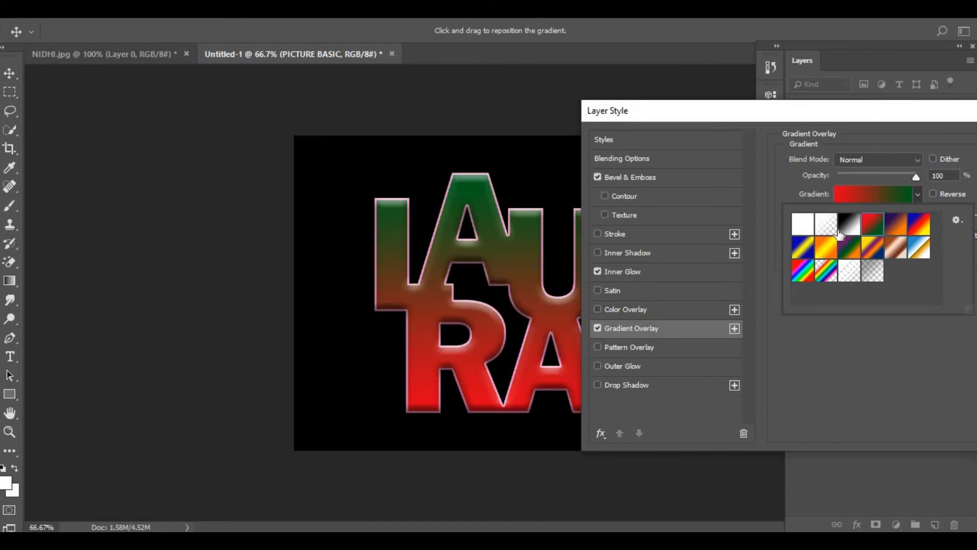
left_click(849, 224)
left_click(801, 233)
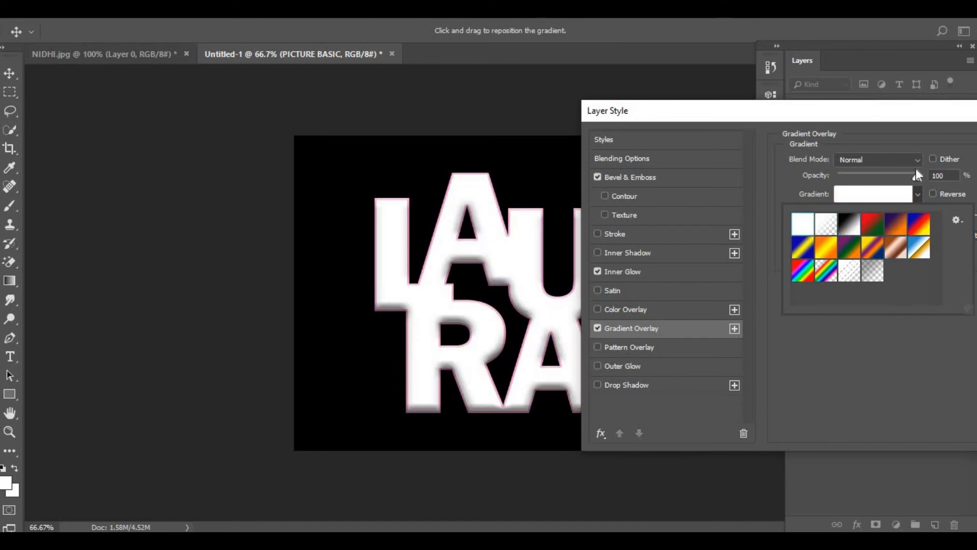
left_click(597, 328)
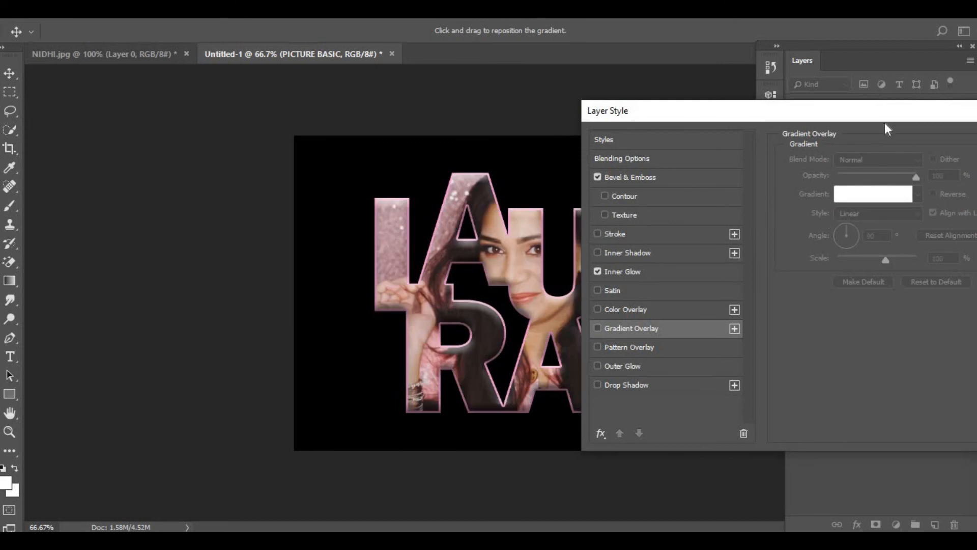
Enable an Outer Glow on the lettering and show its settings.
left_click_drag(855, 113, 899, 81)
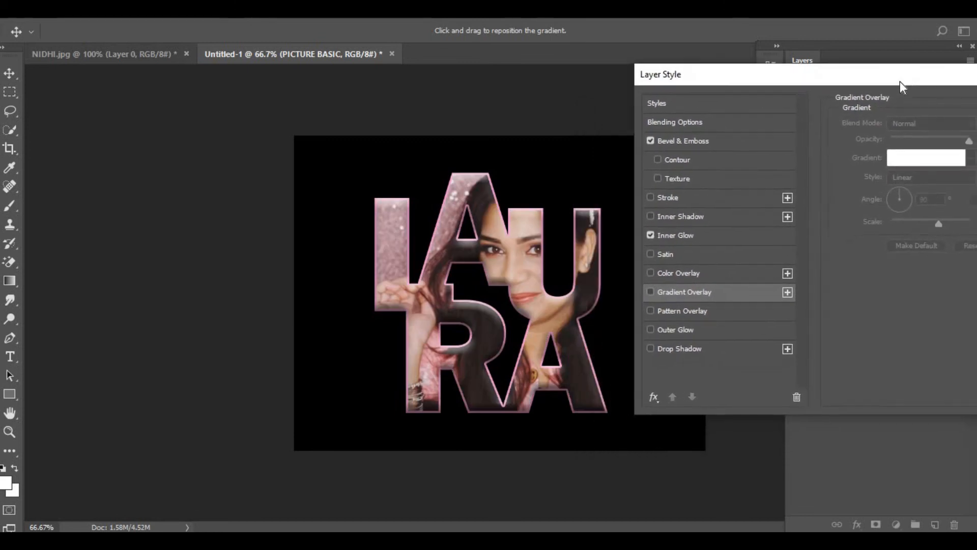
left_click(650, 330)
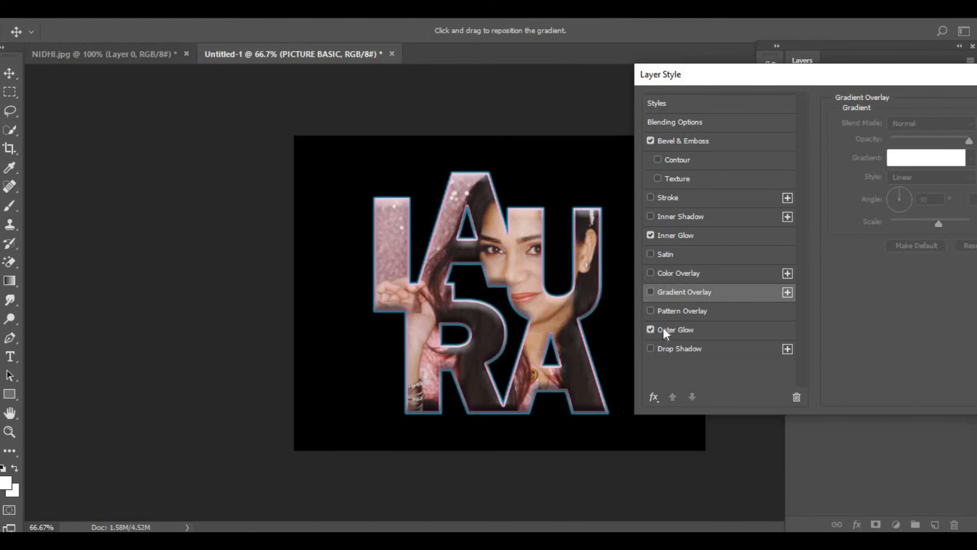
left_click(663, 329)
left_click_drag(787, 80, 641, 53)
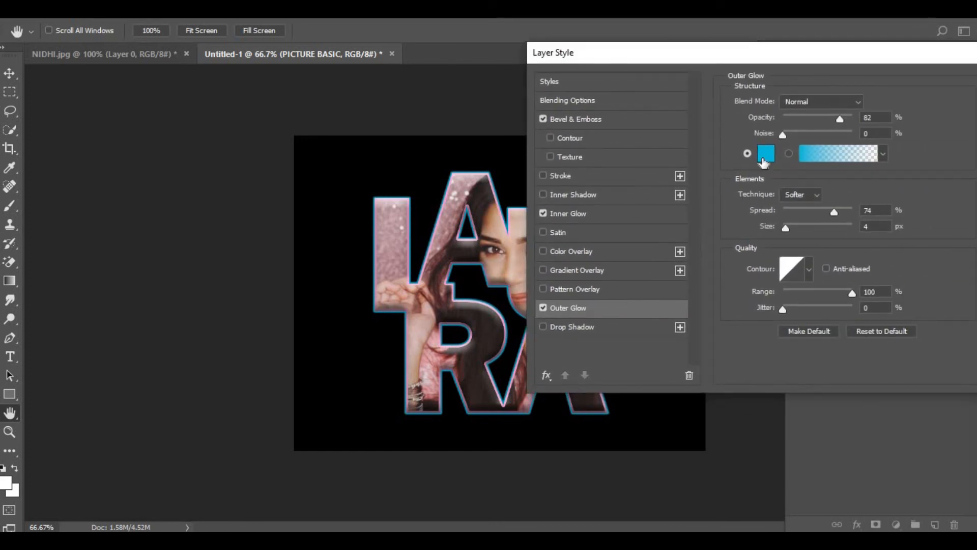
Set the Outer Glow color to a pale yellow, #dfe767.
left_click(763, 158)
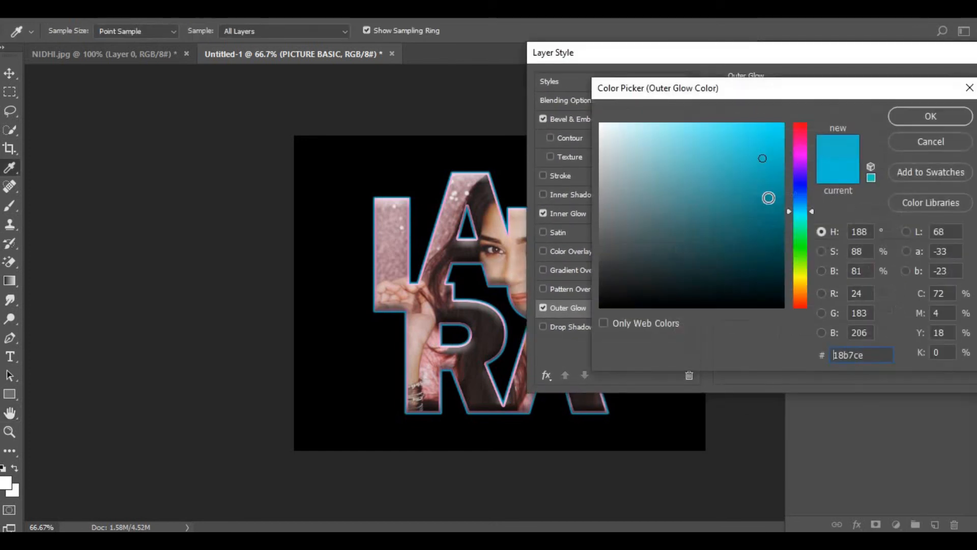
left_click(798, 267)
left_click_drag(799, 261, 802, 275)
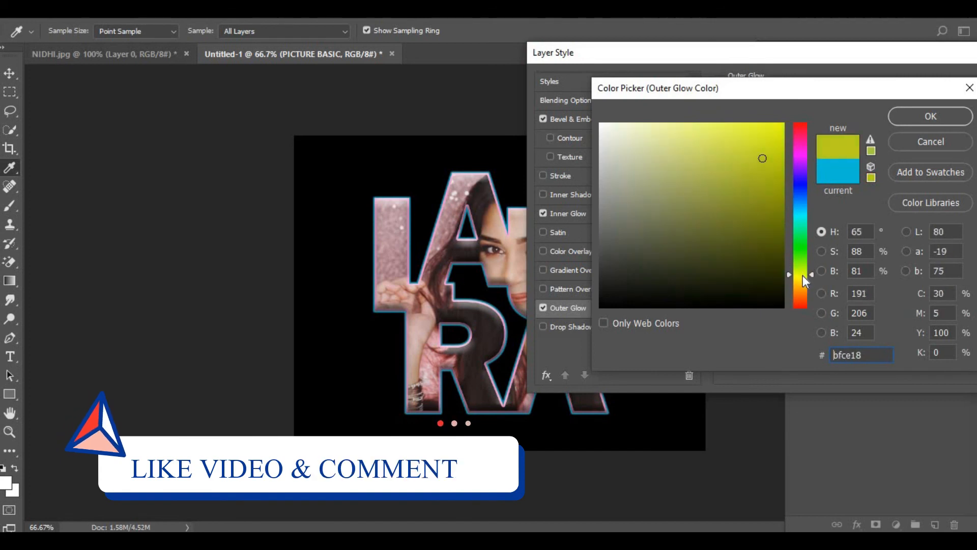
left_click_drag(762, 158, 698, 138)
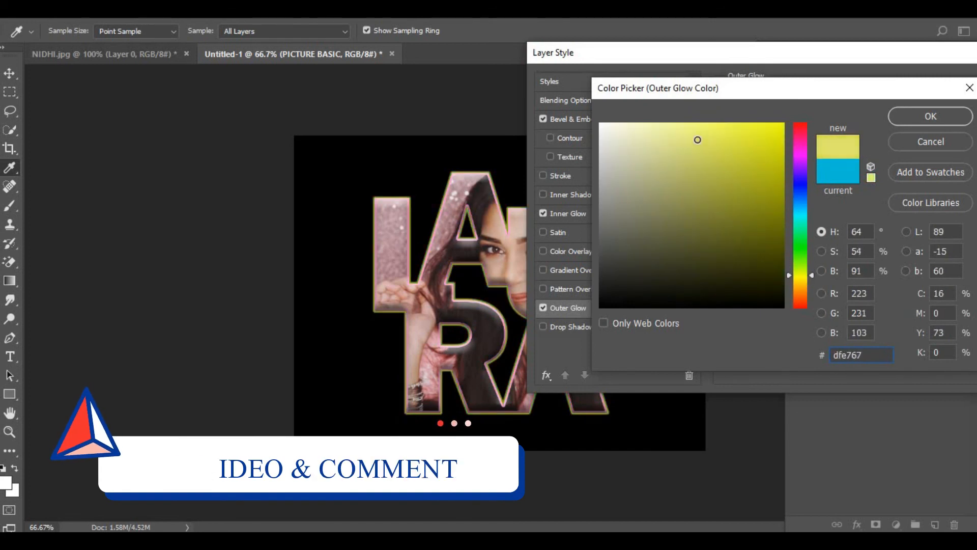
left_click(927, 116)
left_click_drag(570, 56, 645, 40)
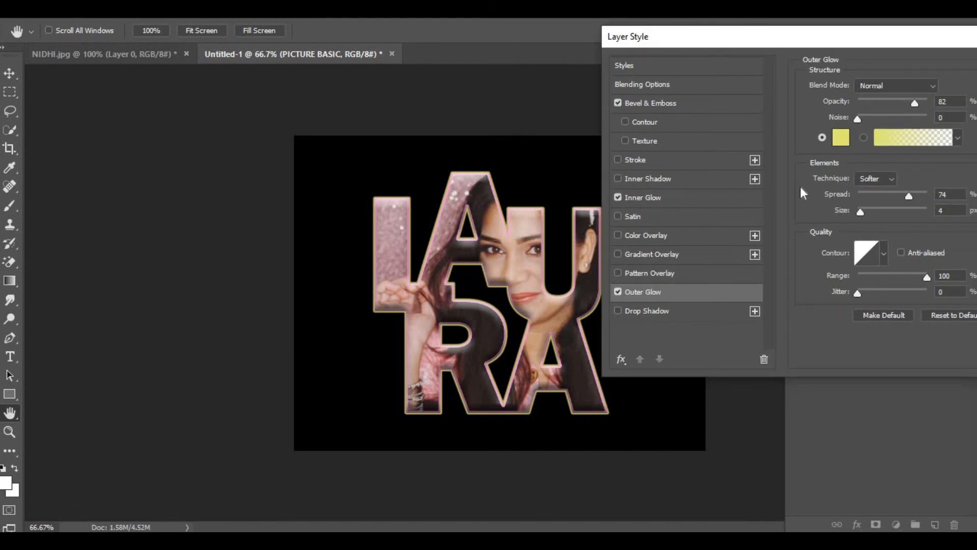
Change the Outer Glow color to bright purple, #c427f8.
left_click(844, 138)
left_click_drag(799, 169, 800, 161)
left_click_drag(769, 127, 755, 128)
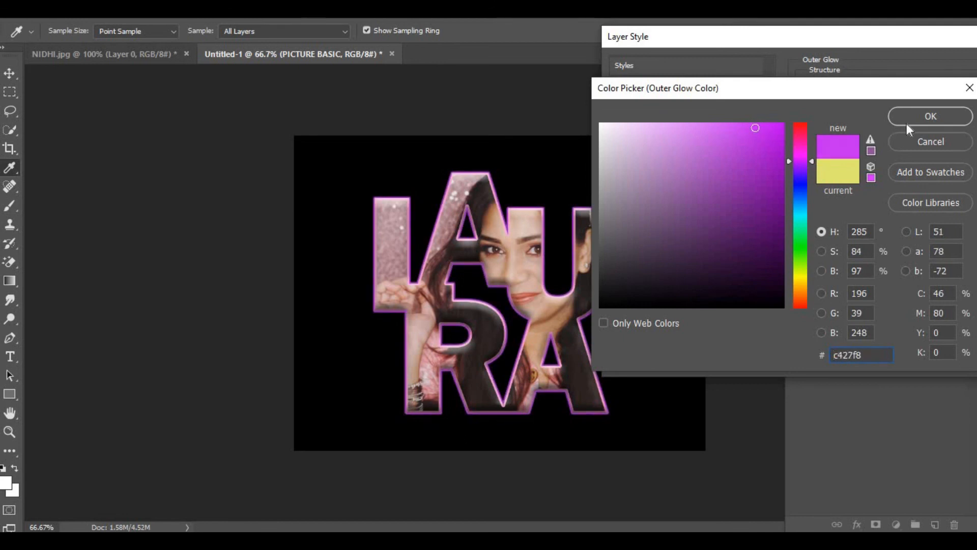
left_click(907, 121)
left_click_drag(868, 43, 842, 51)
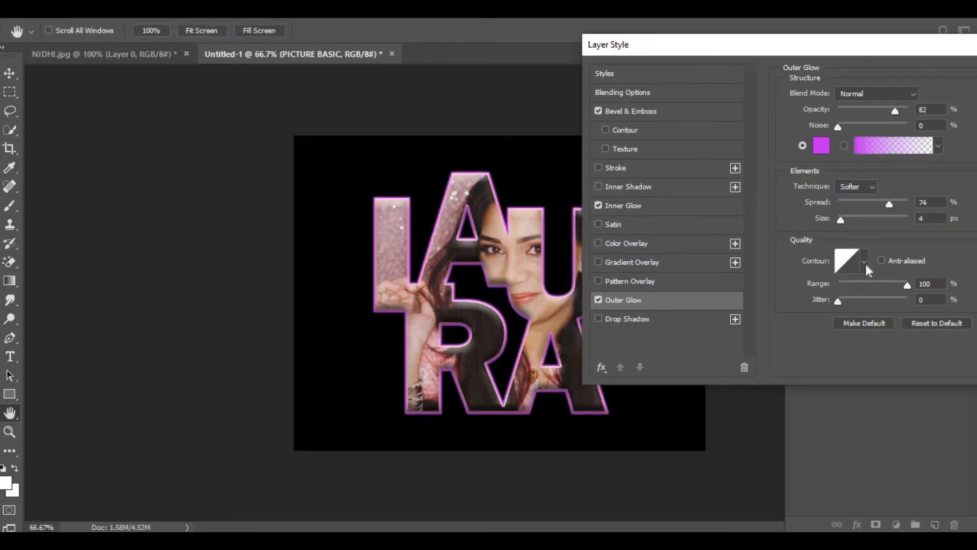
Try several contour presets for the Outer Glow on the lettering and settle on the single-peak, cone-shaped contour.
left_click(864, 261)
left_click(808, 303)
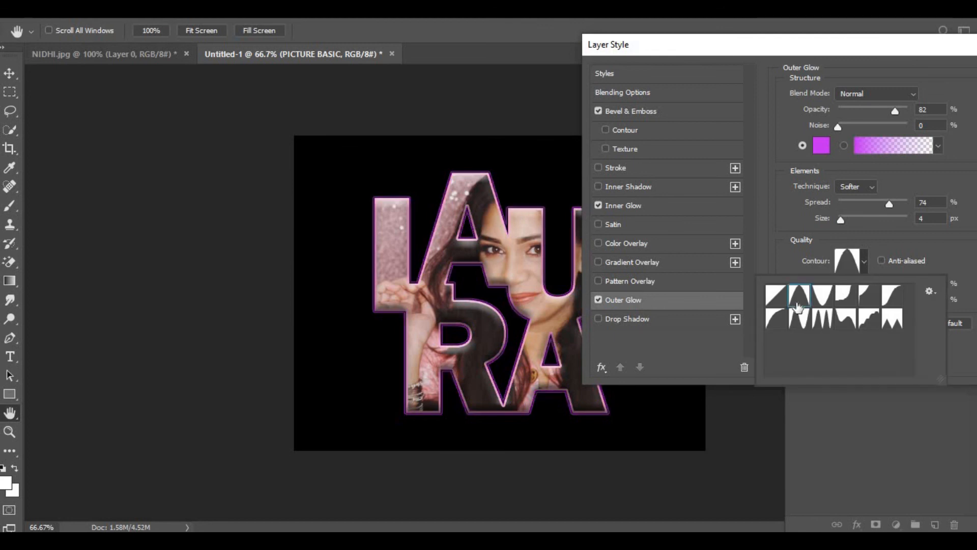
left_click(823, 303)
left_click(848, 302)
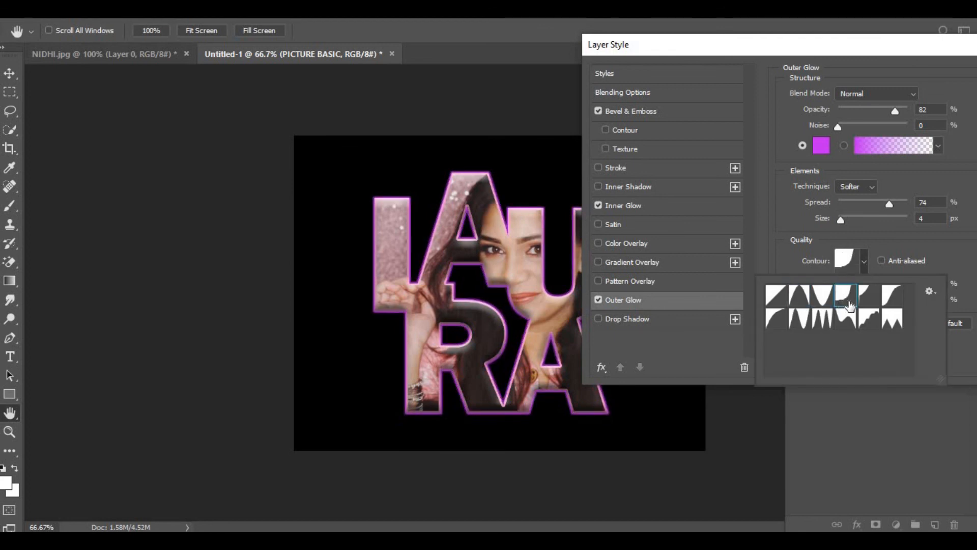
left_click(865, 295)
left_click(892, 319)
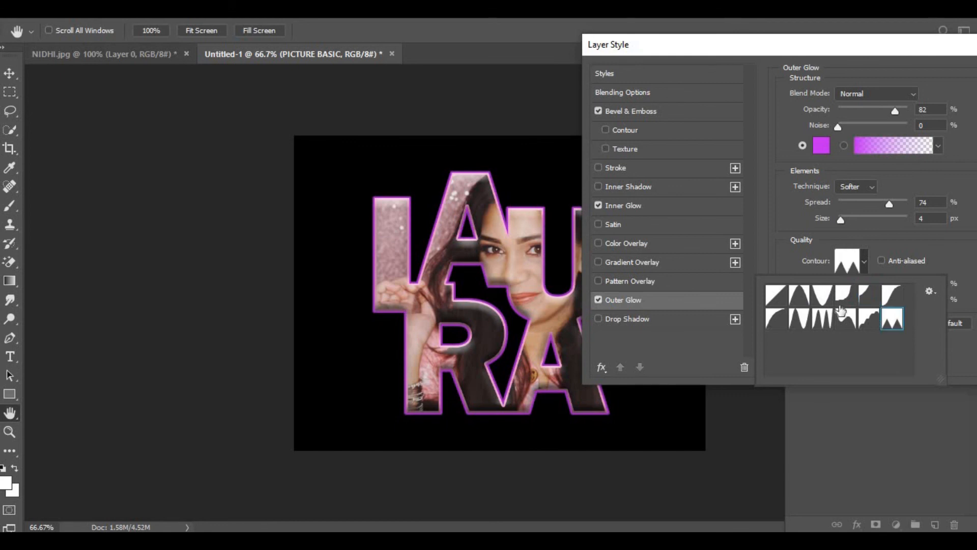
left_click(840, 309)
left_click(808, 301)
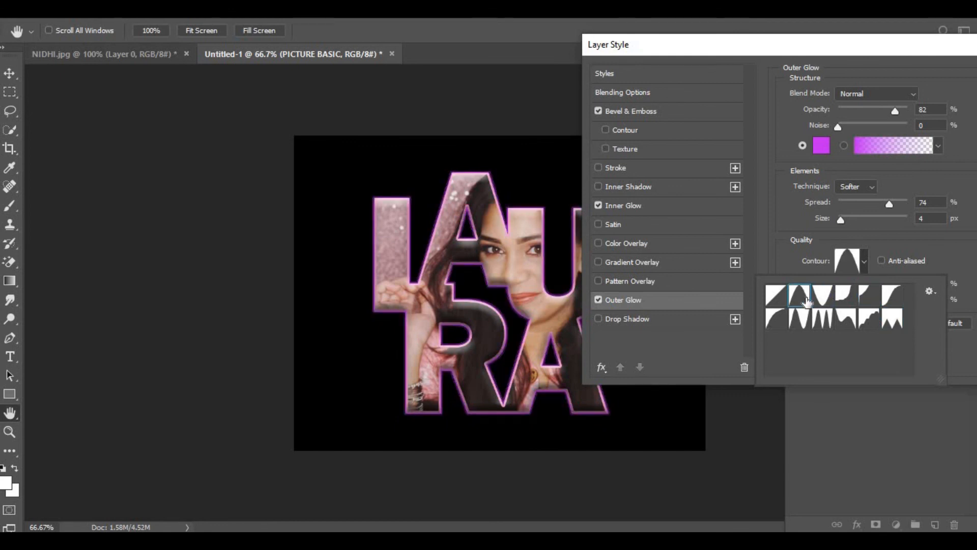
left_click(775, 295)
left_click(799, 295)
left_click_drag(887, 41, 844, 43)
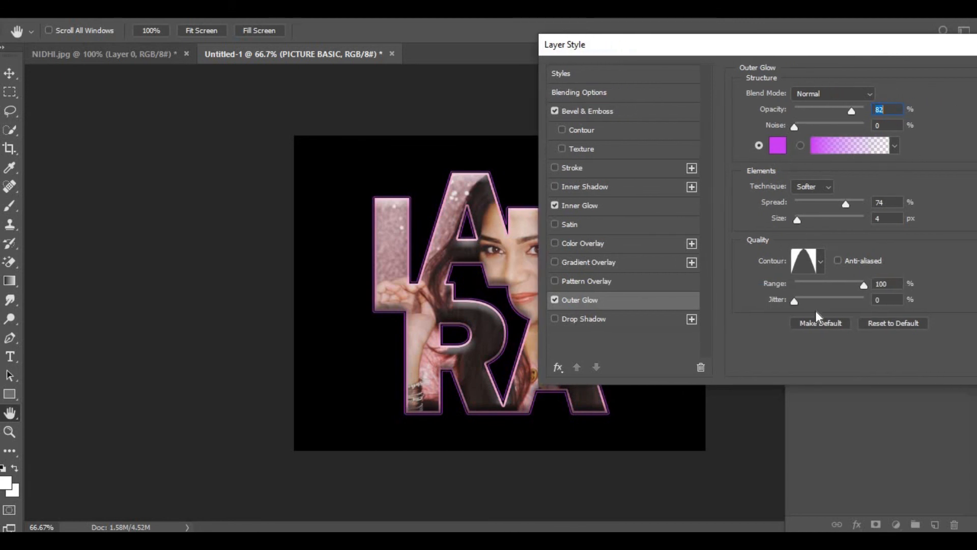
Change the Outer Glow color to hot pink, #fa13e2.
left_click(778, 146)
left_click(800, 151)
left_click(770, 126)
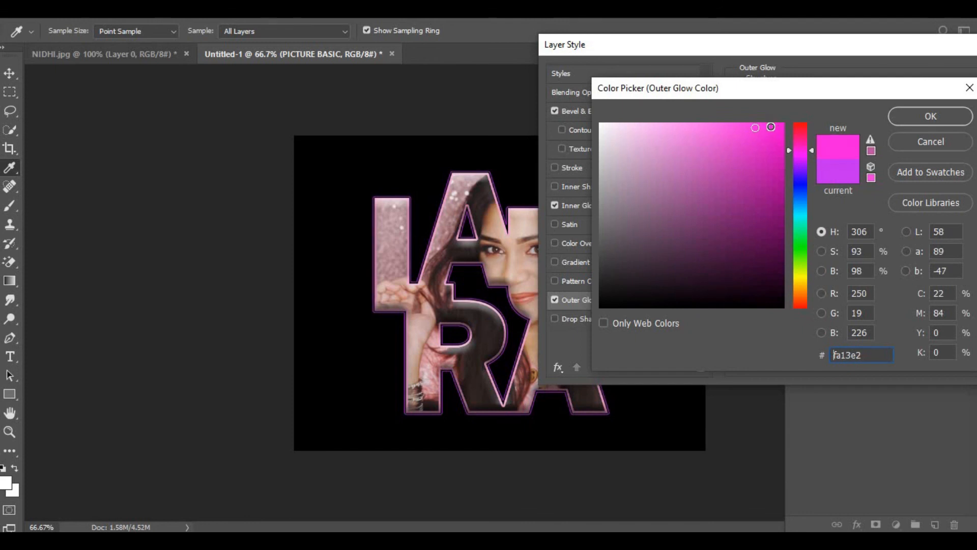
left_click(940, 117)
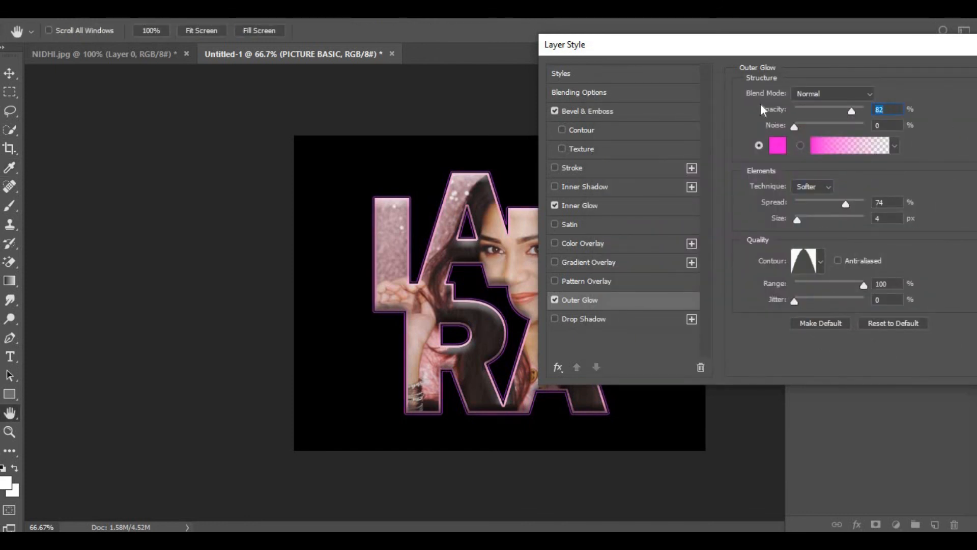
Try a Drop Shadow on the lettering, switch it off again, and apply the layer style.
left_click_drag(754, 42, 763, 66)
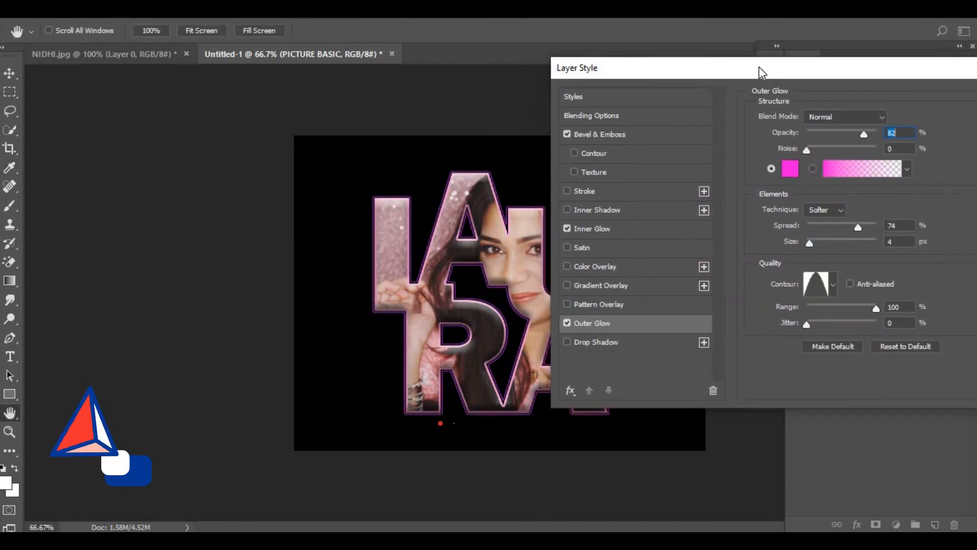
left_click(566, 343)
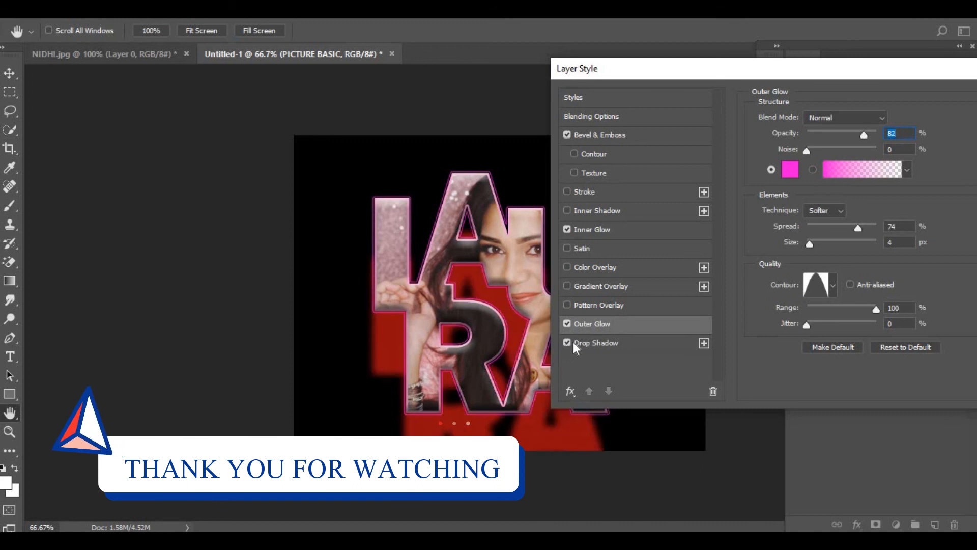
left_click(567, 342)
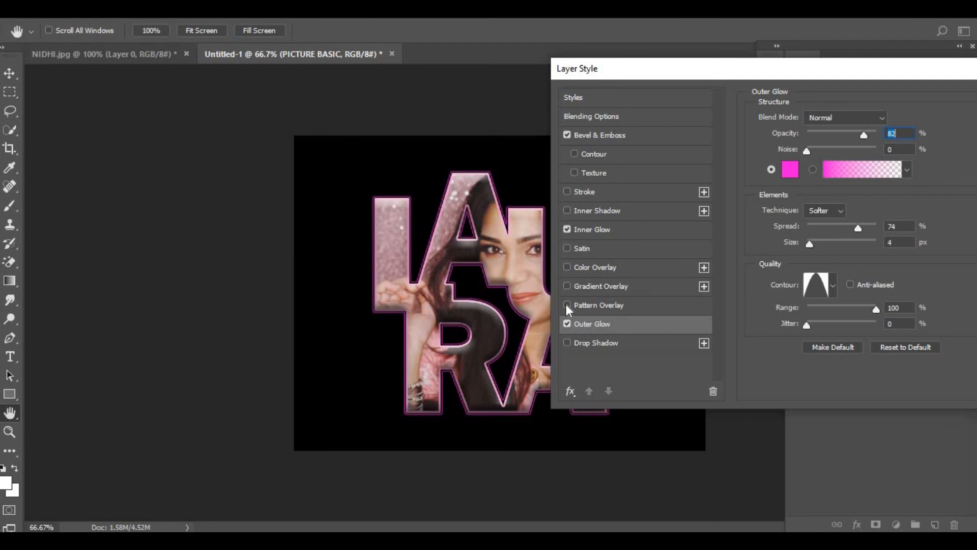
left_click_drag(645, 70, 537, 71)
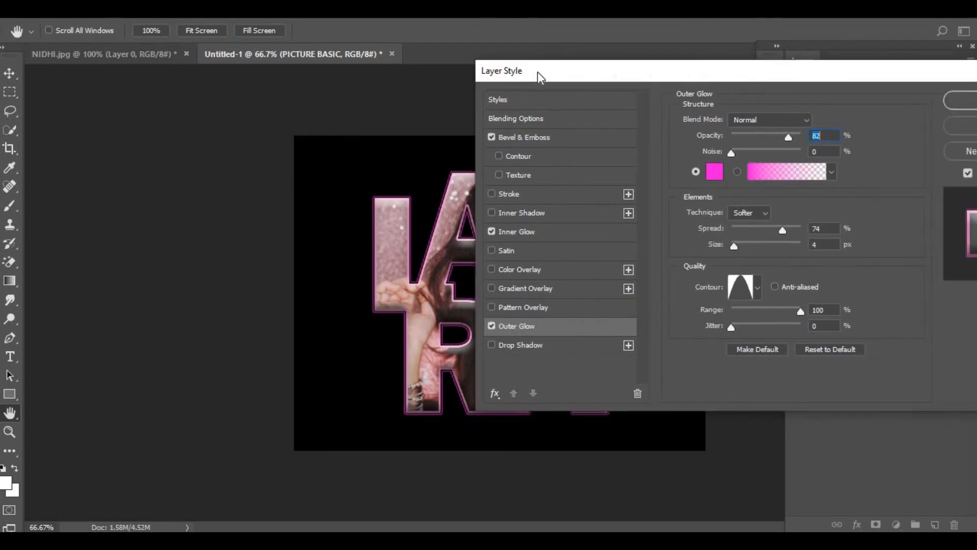
left_click(954, 102)
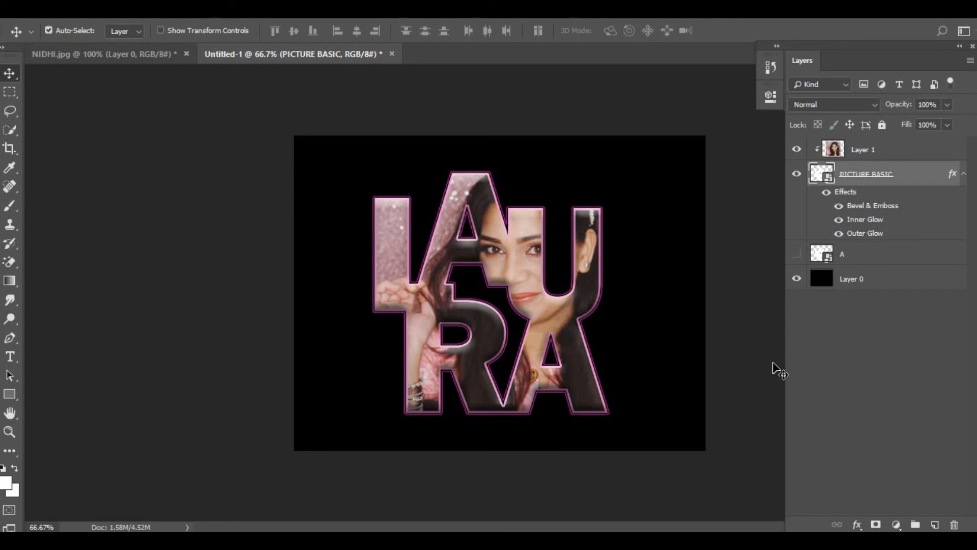
Nudge the clipped portrait photo on Layer 1 slightly up and to the left inside the letters, and deselect the layer.
left_click(874, 150)
key("Up")
key("Up")
key("Up")
key("Up")
key("Up")
key("Up")
key("Up")
key("Up")
key("Up")
key("Up")
key("Up")
key("Up")
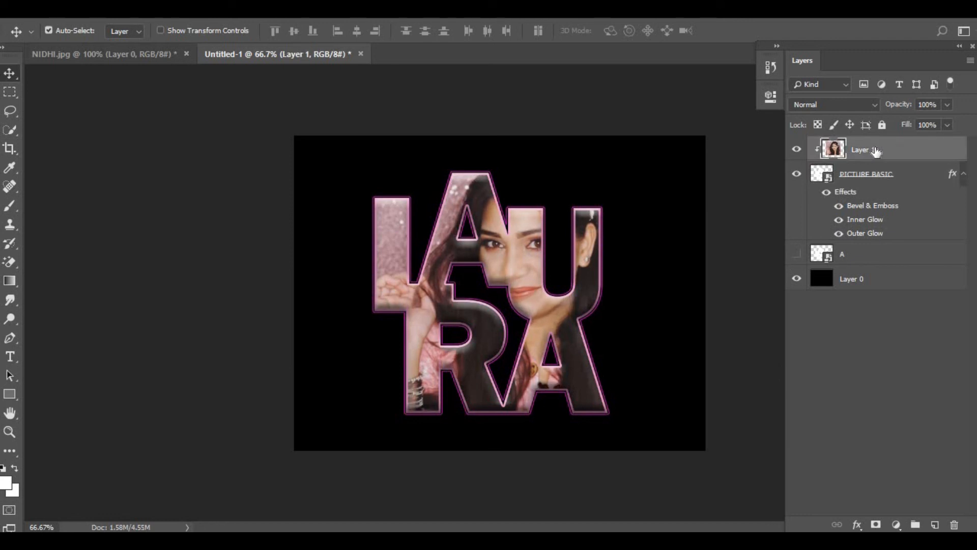
key("0")
key("0")
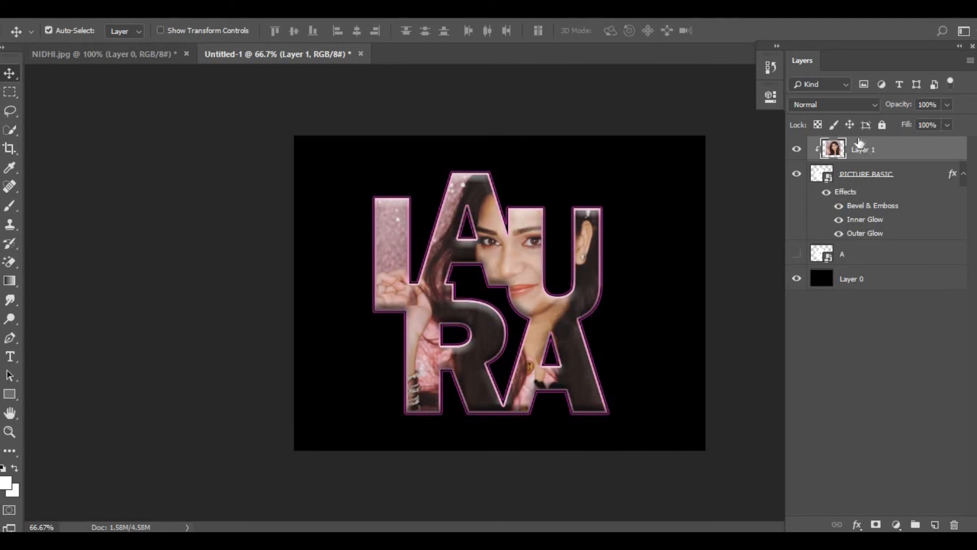
left_click(573, 128)
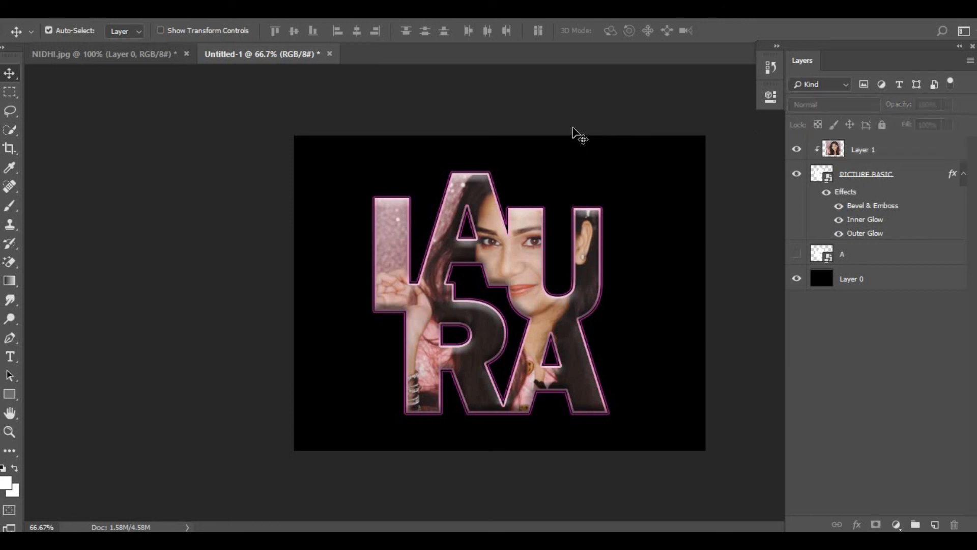